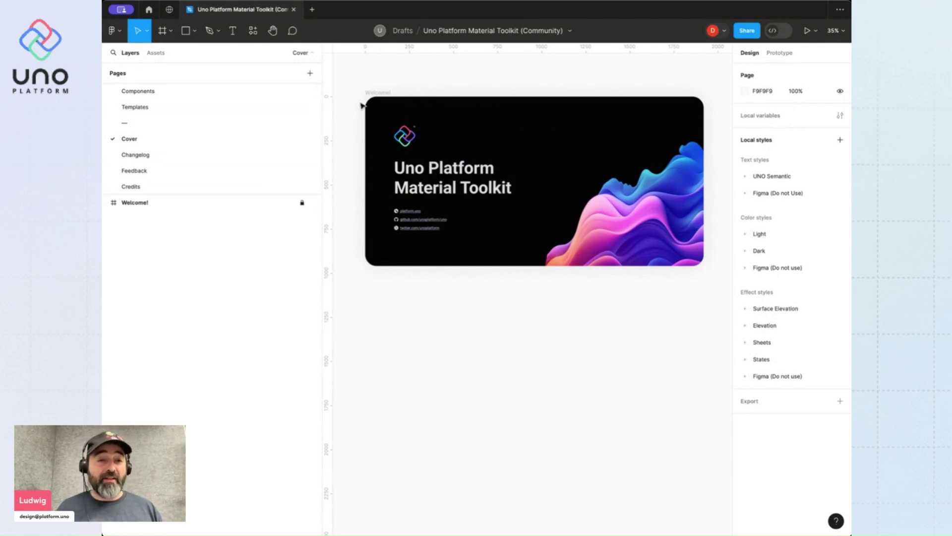
Step: Add a new page to the file named 'My App'
{"action": "left_click", "coordinate": [309, 74]}
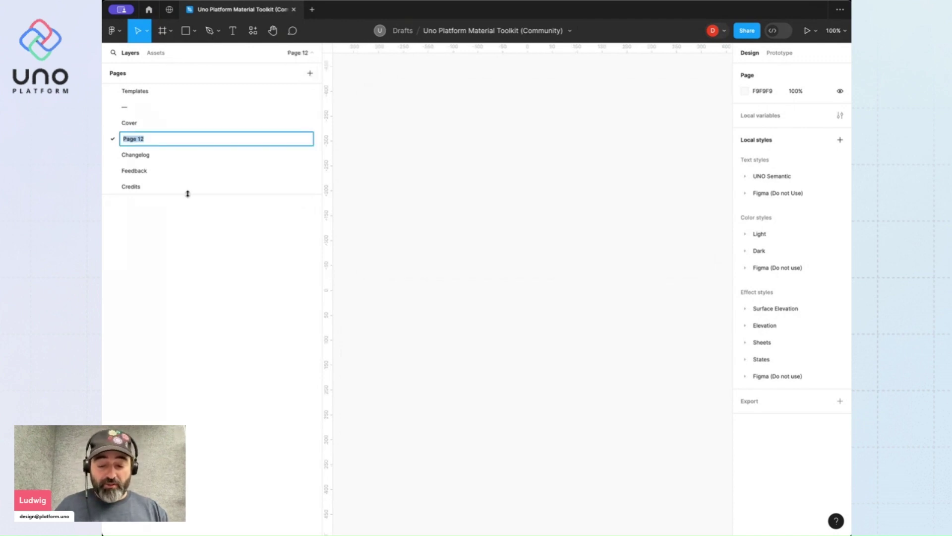
{"action": "type", "text": "My App"}
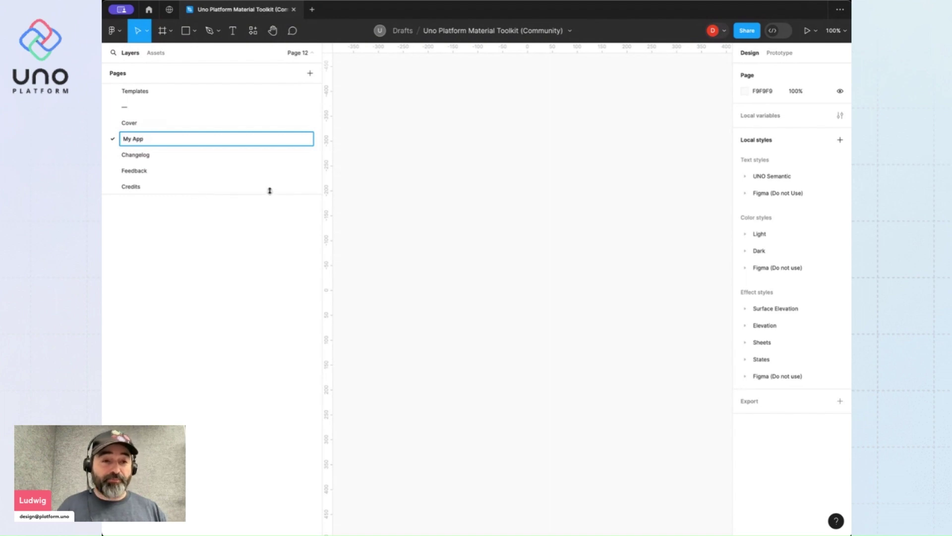
{"action": "left_click", "coordinate": [373, 179]}
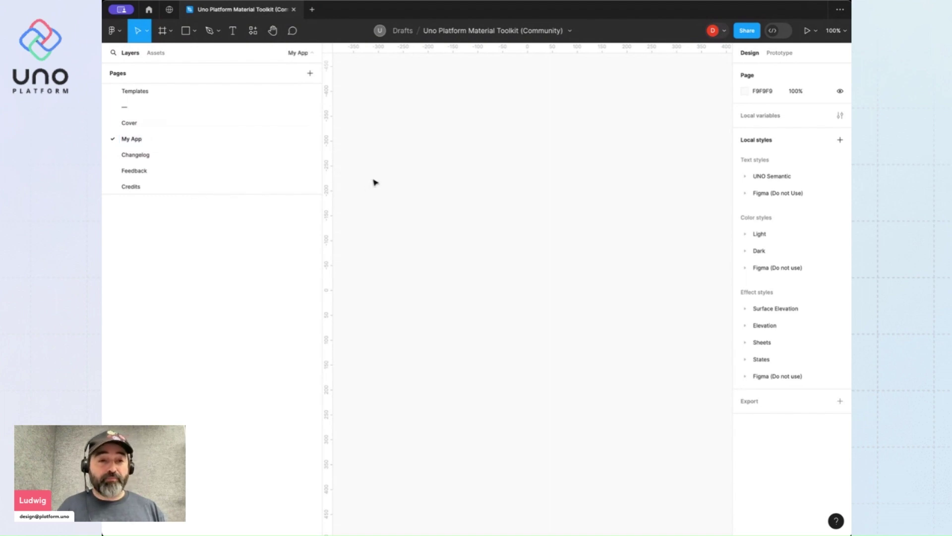
Step: Show the file's local component assets, toggling the Basic Input and Components groups
{"action": "left_click", "coordinate": [157, 53]}
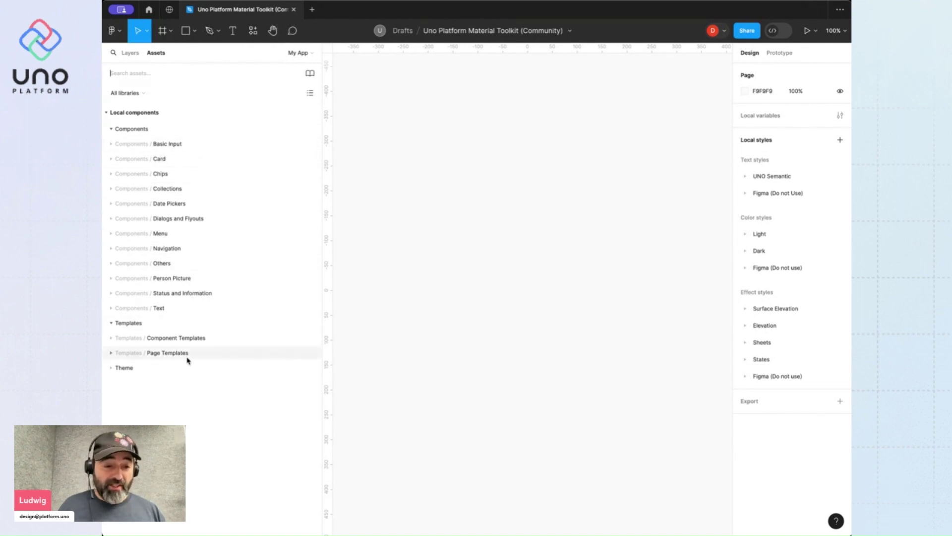
{"action": "left_click", "coordinate": [111, 144]}
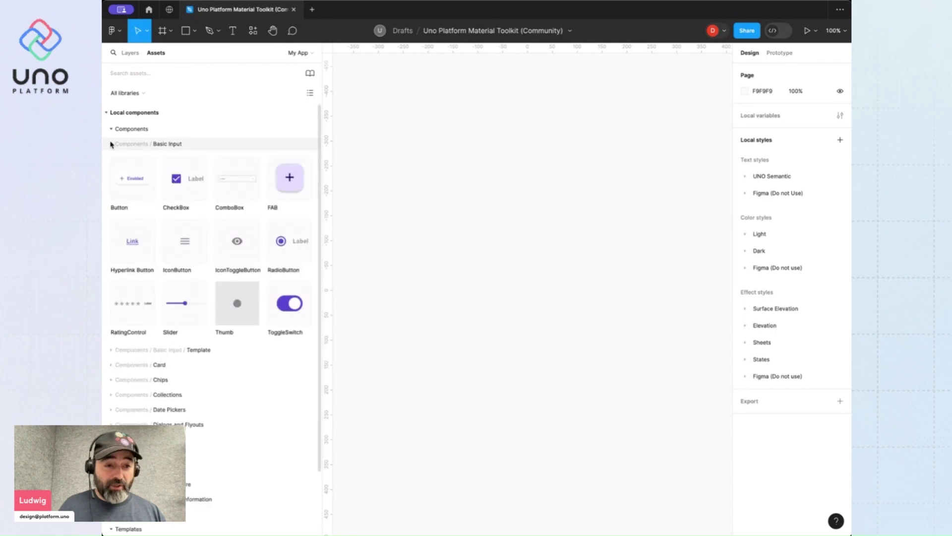
{"action": "left_click", "coordinate": [111, 144]}
{"action": "left_click", "coordinate": [111, 129]}
{"action": "left_click", "coordinate": [111, 129]}
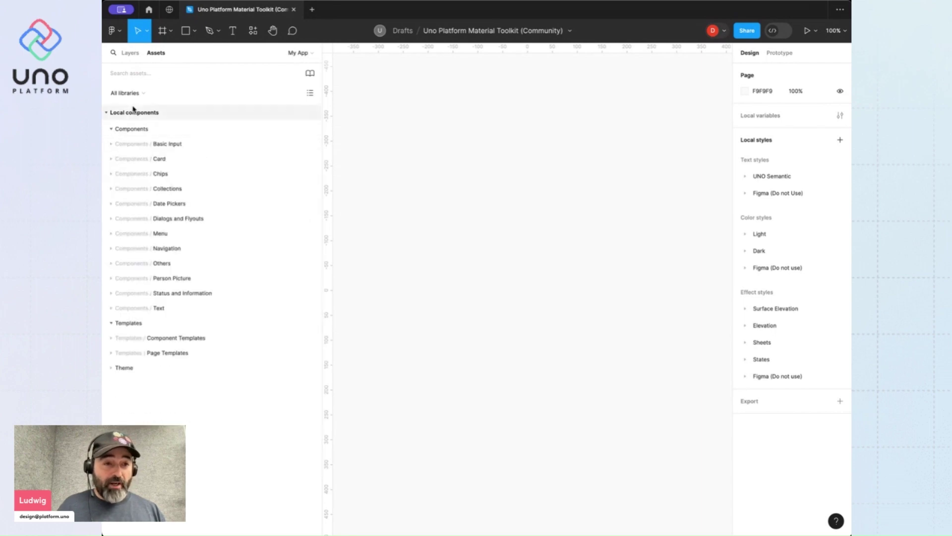
Step: Search Assets for 'Page Template', drop the 390×844 Standard Page Template onto the canvas, then clear the search
{"action": "left_click", "coordinate": [139, 76]}
{"action": "type", "text": "Page Tem"}
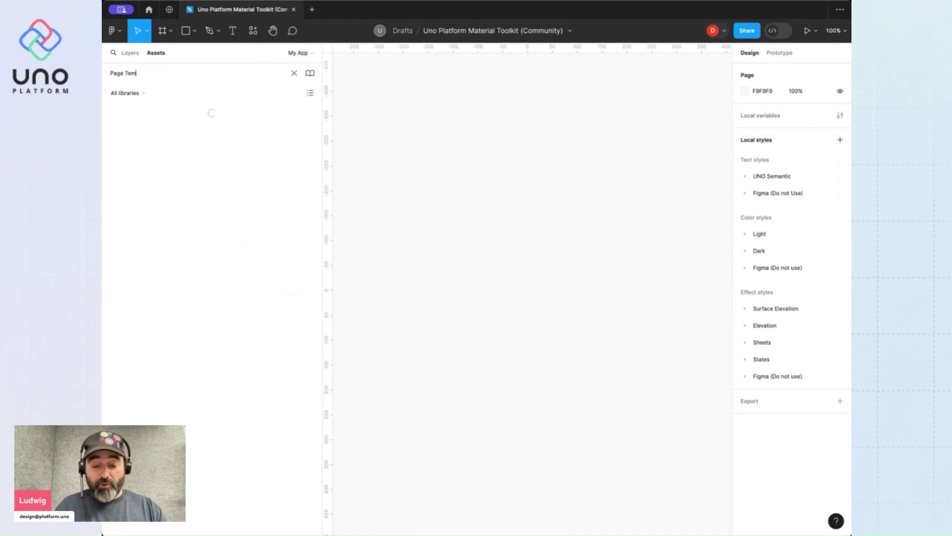
{"action": "type", "text": "plate"}
{"action": "key", "text": "BackSpace"}
{"action": "key", "text": "BackSpace"}
{"action": "key", "text": "BackSpace"}
{"action": "key", "text": "BackSpace"}
{"action": "key", "text": "BackSpace"}
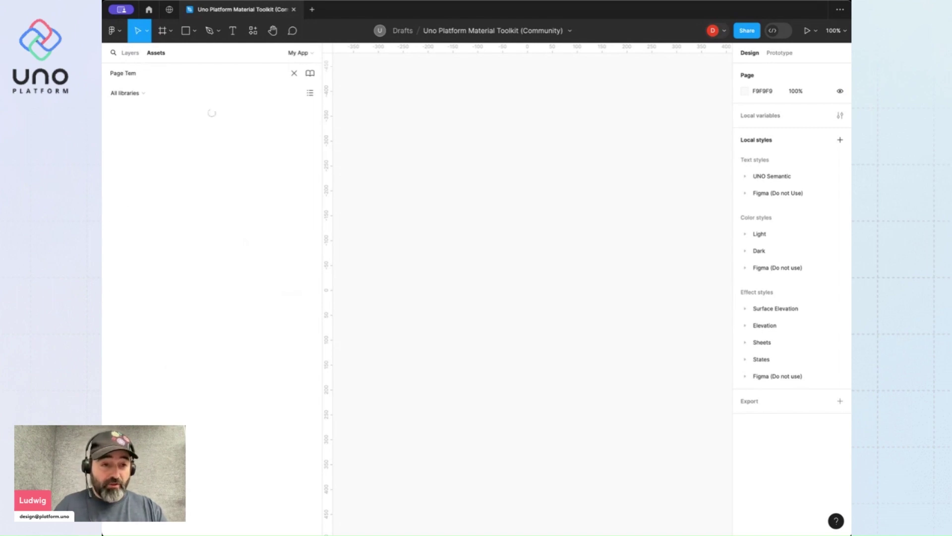
{"action": "type", "text": "pl"}
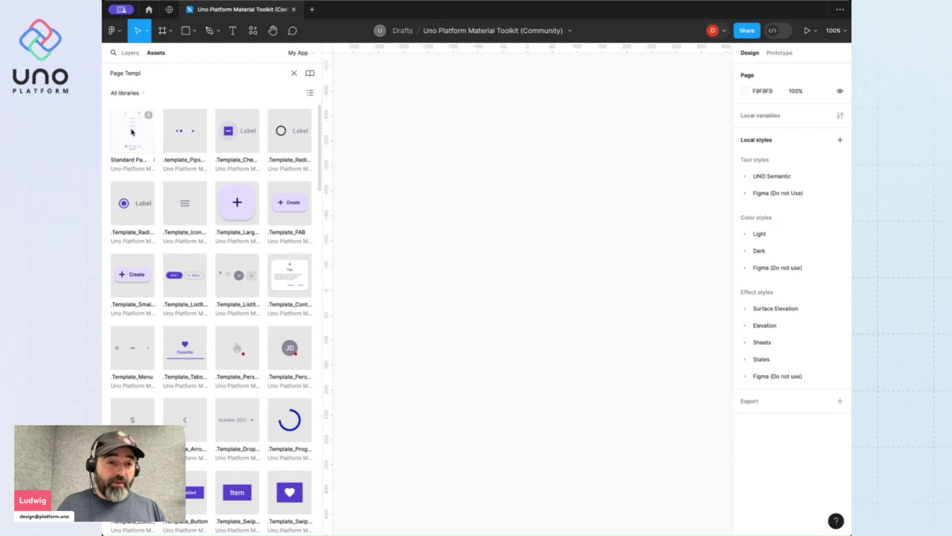
{"action": "left_click_drag", "start_coordinate": [130, 128], "coordinate": [510, 211]}
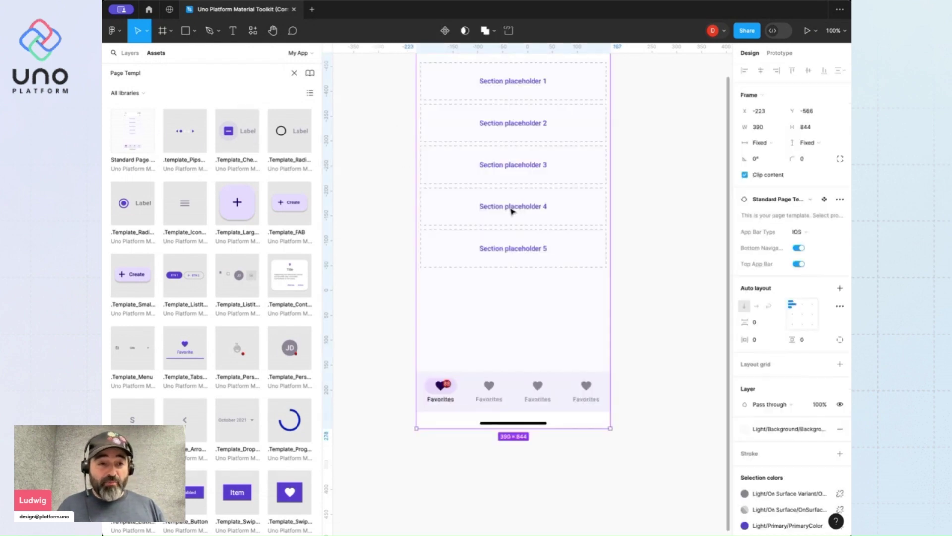
{"action": "scroll", "coordinate": [441, 172], "scroll_direction": "down", "scroll_amount": 5}
{"action": "scroll", "coordinate": [443, 172], "scroll_direction": "up", "scroll_amount": 2}
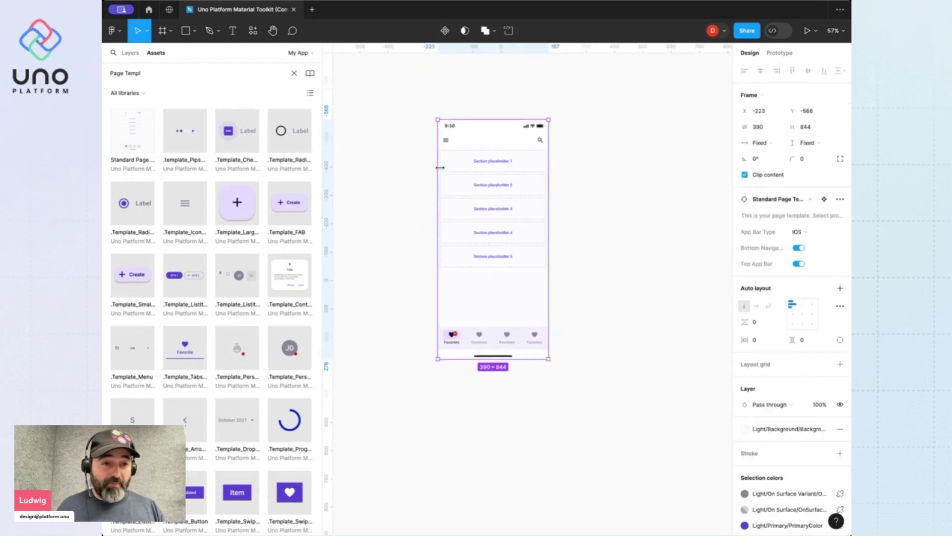
{"action": "left_click", "coordinate": [294, 73]}
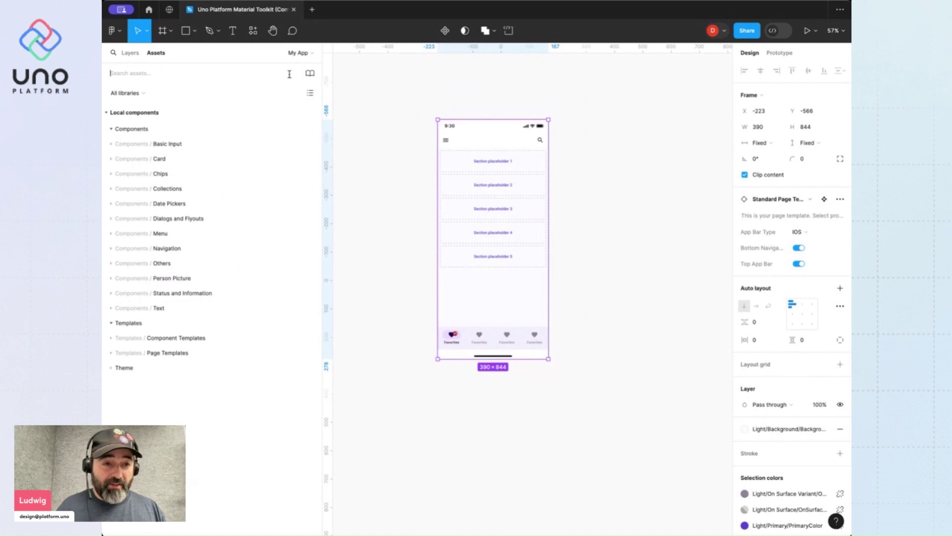
Step: Switch the left panel to Layers to list the Standard Page Template instance
{"action": "left_click", "coordinate": [131, 52]}
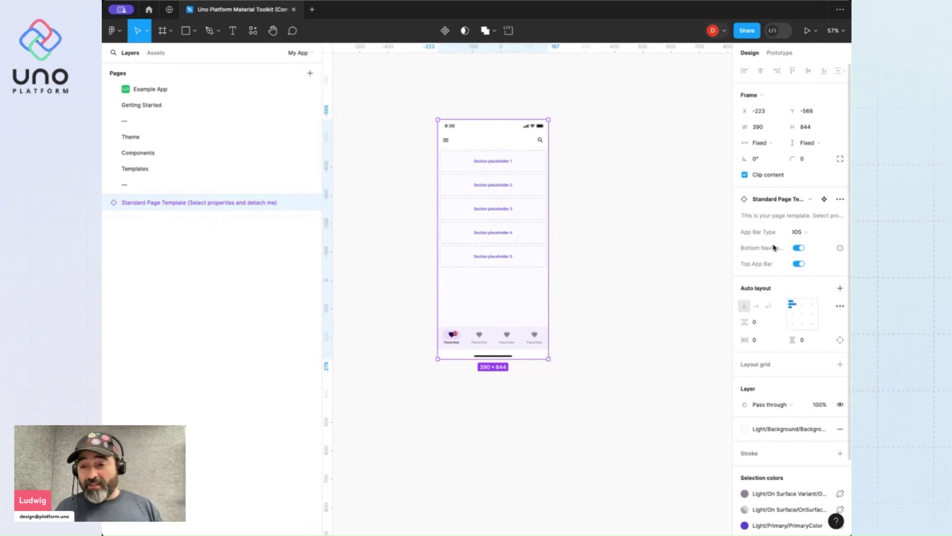
Step: Set the template's App Bar Type to Android with Bottom Navigation and Top App Bar on
{"action": "left_click", "coordinate": [800, 232]}
{"action": "left_click", "coordinate": [805, 243]}
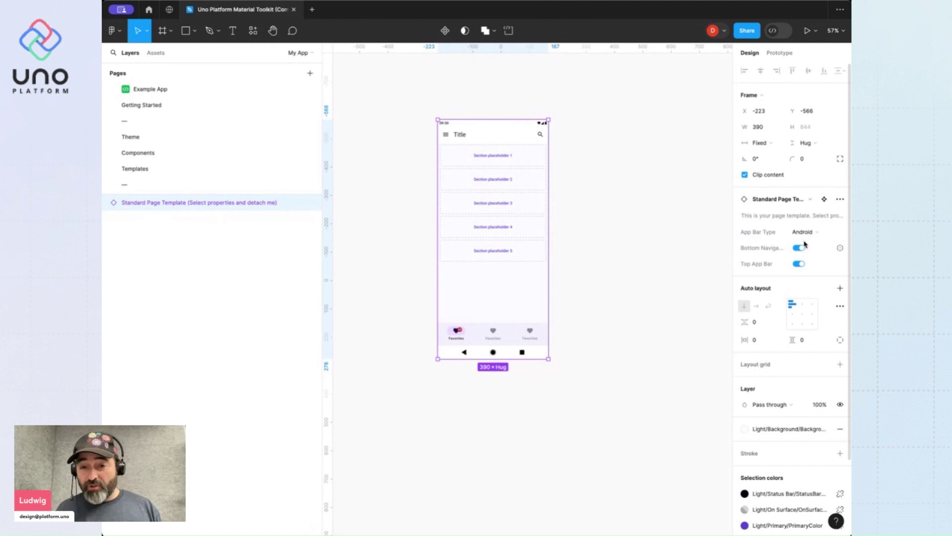
{"action": "left_click", "coordinate": [800, 248]}
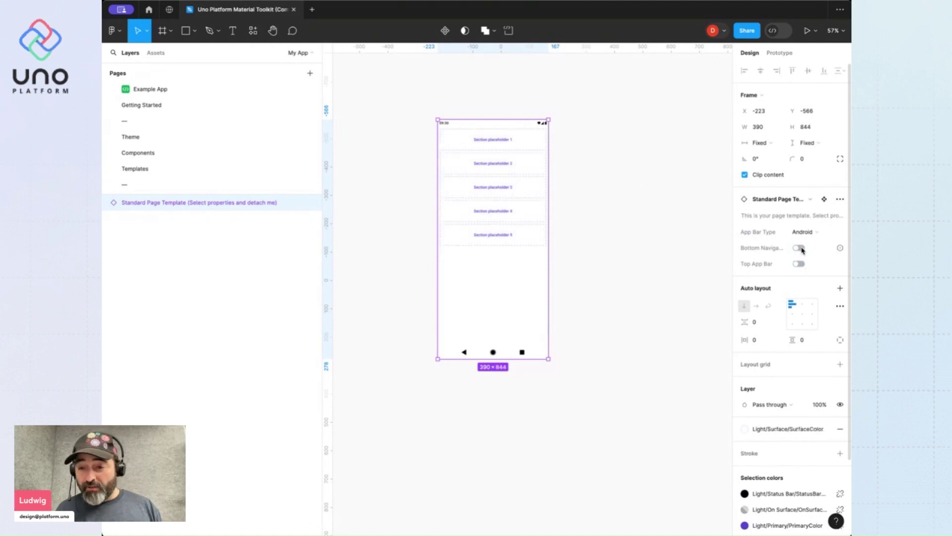
{"action": "left_click", "coordinate": [800, 248]}
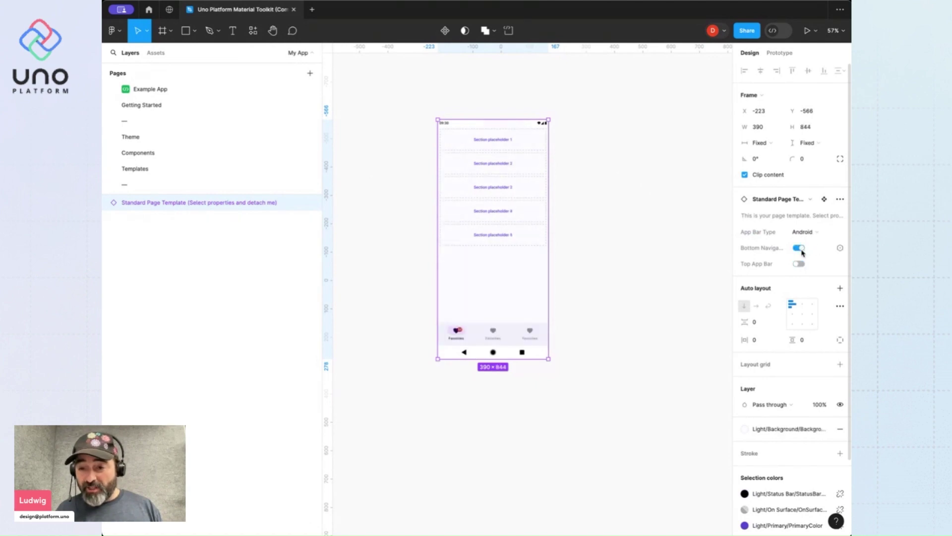
{"action": "left_click", "coordinate": [798, 263]}
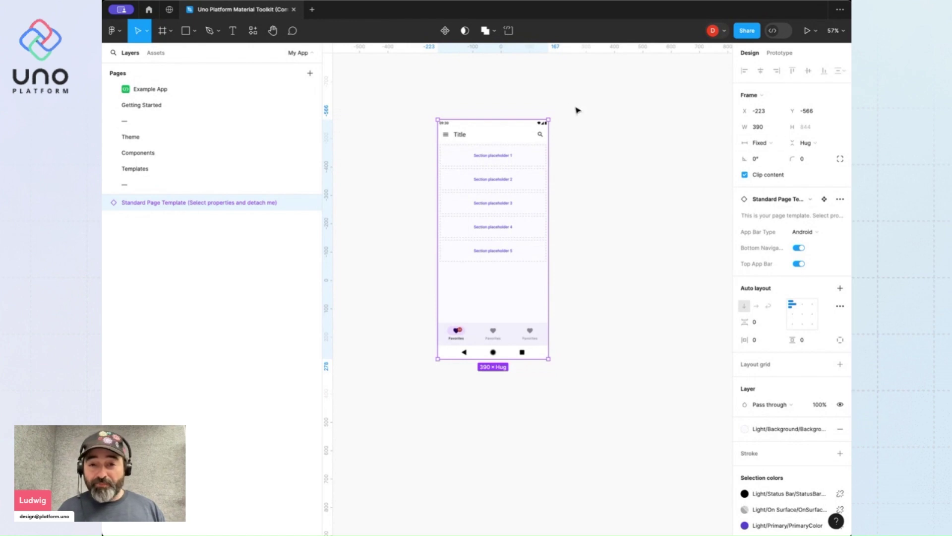
Step: Detach the template instance into an editable frame and rename the layer 'Page'
{"action": "right_click", "coordinate": [507, 140]}
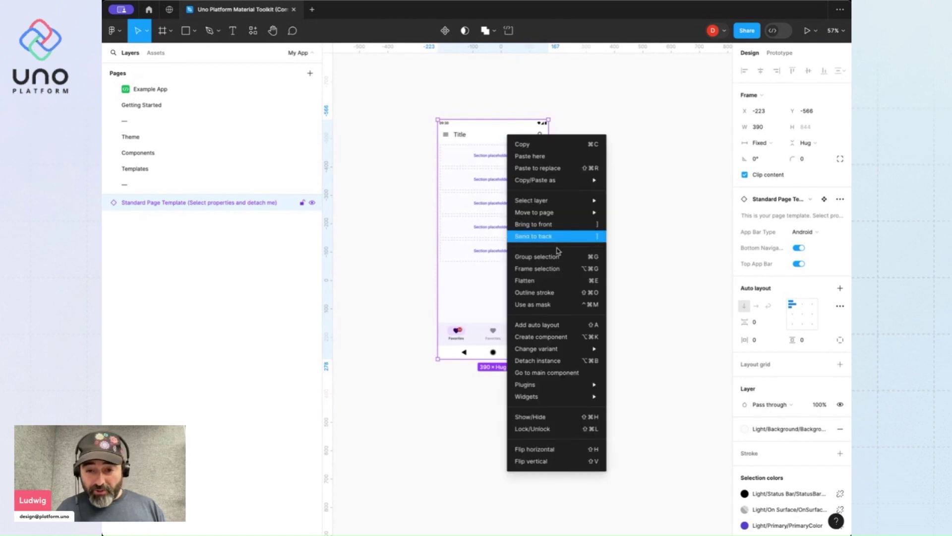
{"action": "left_click", "coordinate": [553, 361]}
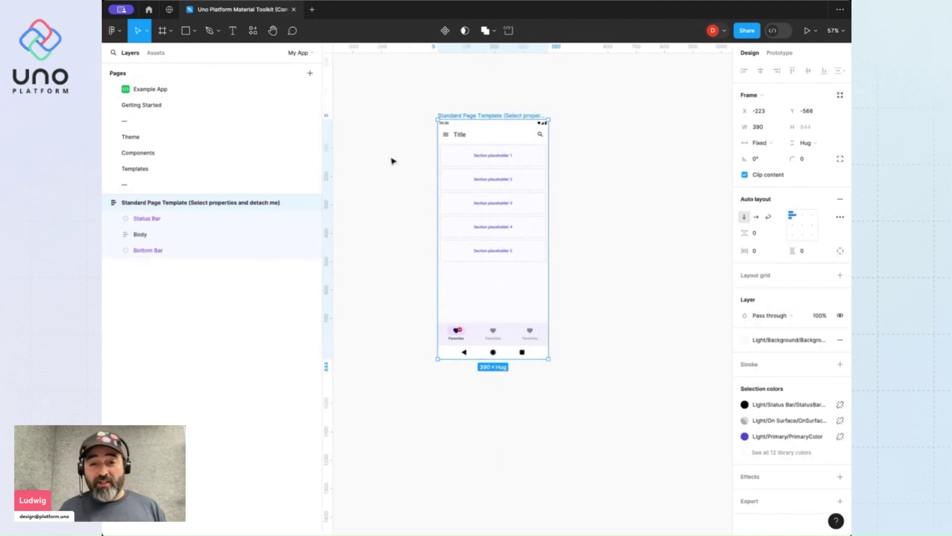
{"action": "double_click", "coordinate": [188, 203]}
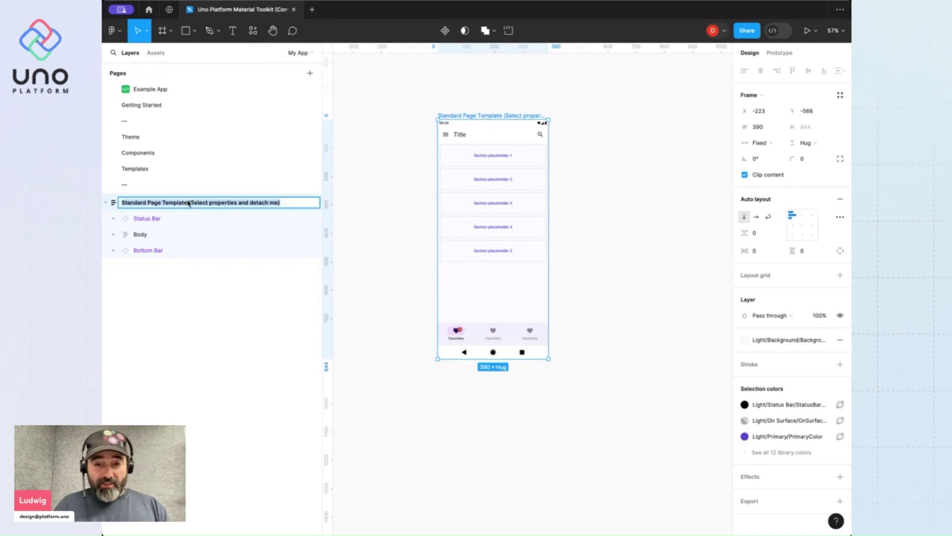
{"action": "type", "text": "Pa"}
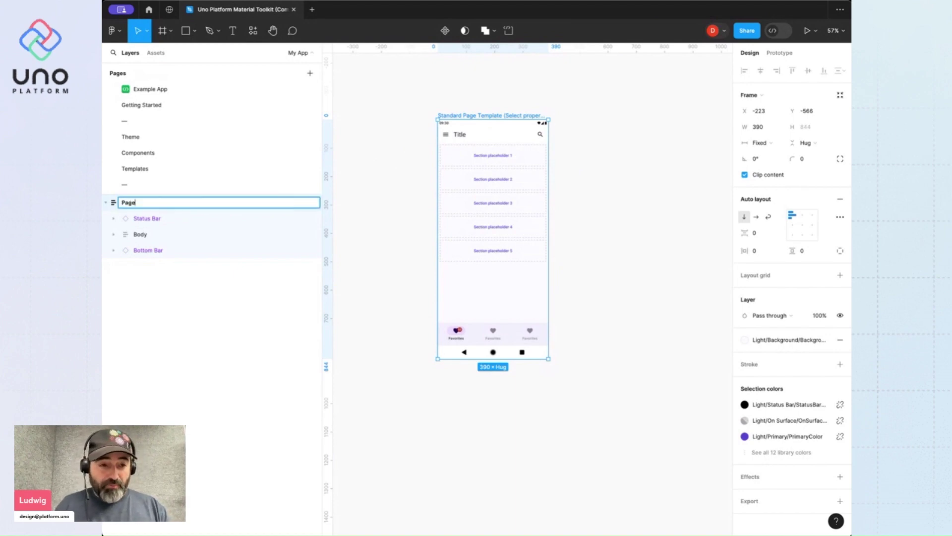
{"action": "type", "text": "ge"}
{"action": "left_click", "coordinate": [372, 204]}
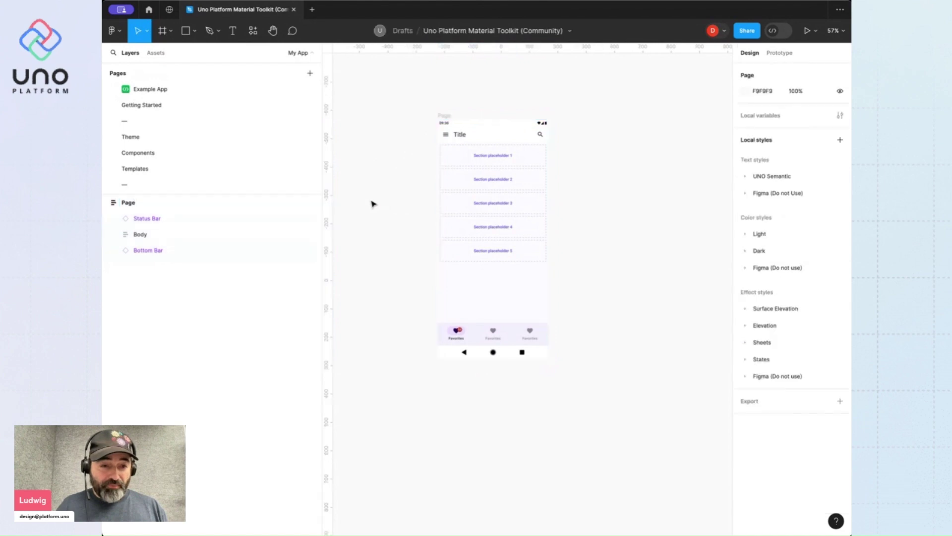
Step: Expand the Body and inner Page layers down to the Content.Scrollable area
{"action": "left_click", "coordinate": [146, 220]}
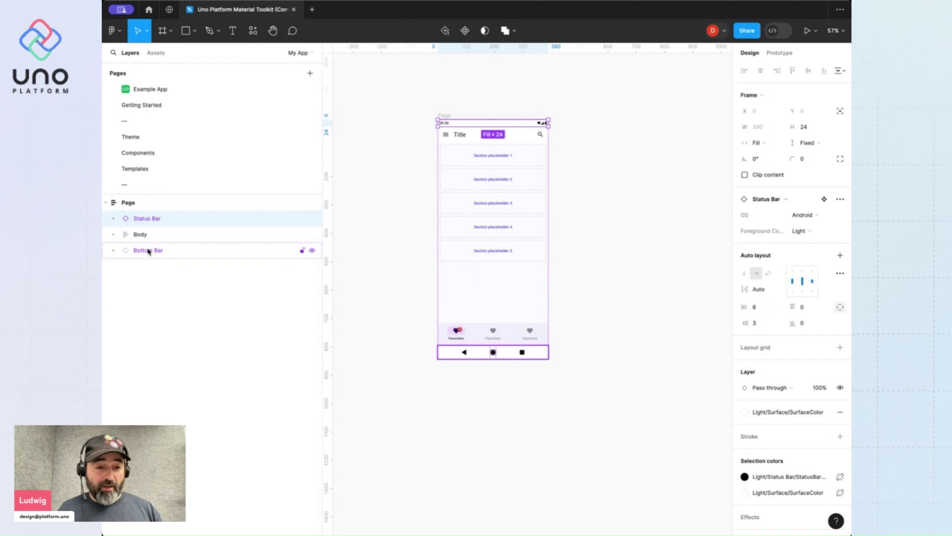
{"action": "left_click", "coordinate": [148, 250]}
{"action": "left_click", "coordinate": [141, 236]}
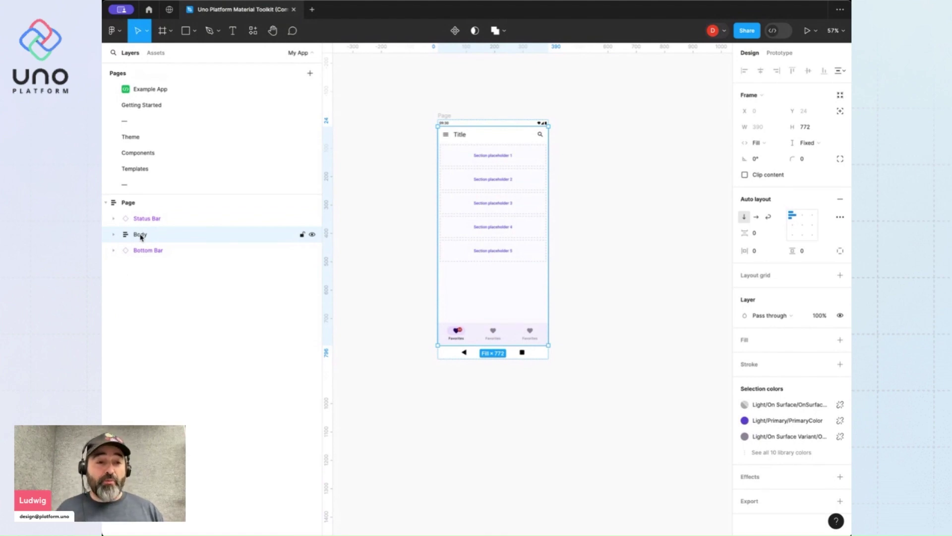
{"action": "left_click", "coordinate": [114, 235]}
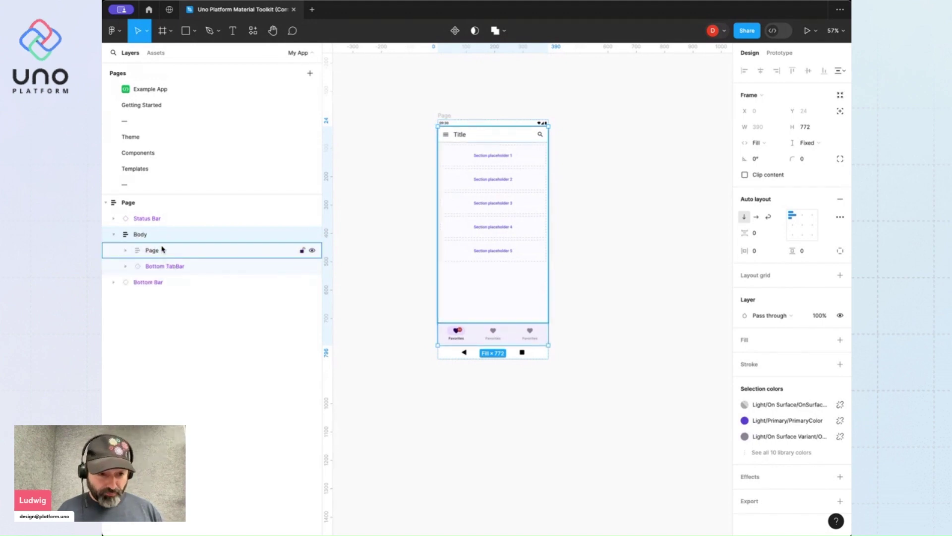
{"action": "left_click", "coordinate": [168, 266]}
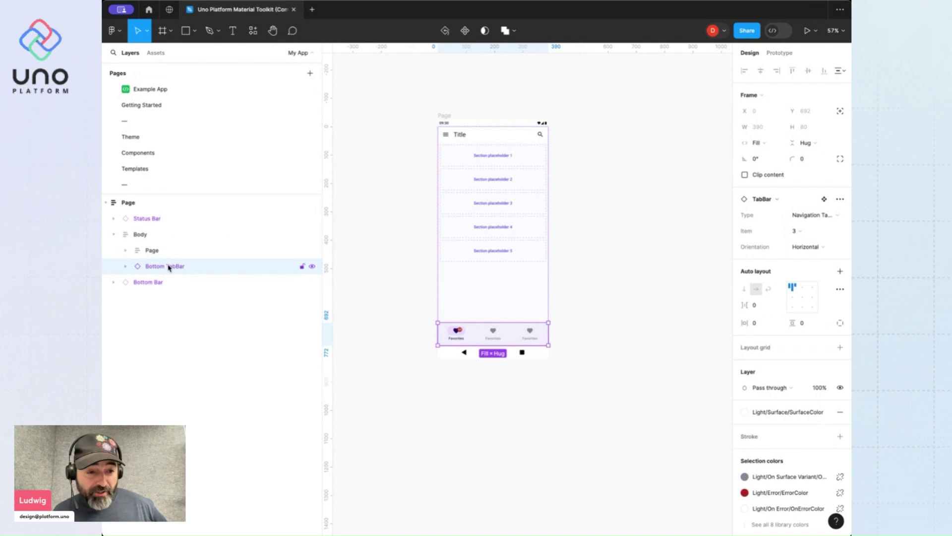
{"action": "left_click", "coordinate": [161, 254]}
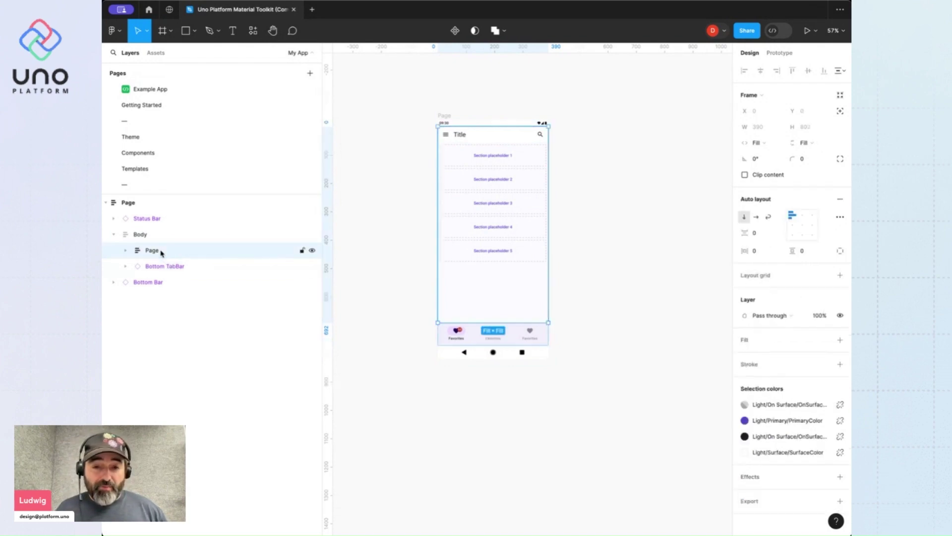
{"action": "left_click", "coordinate": [125, 250]}
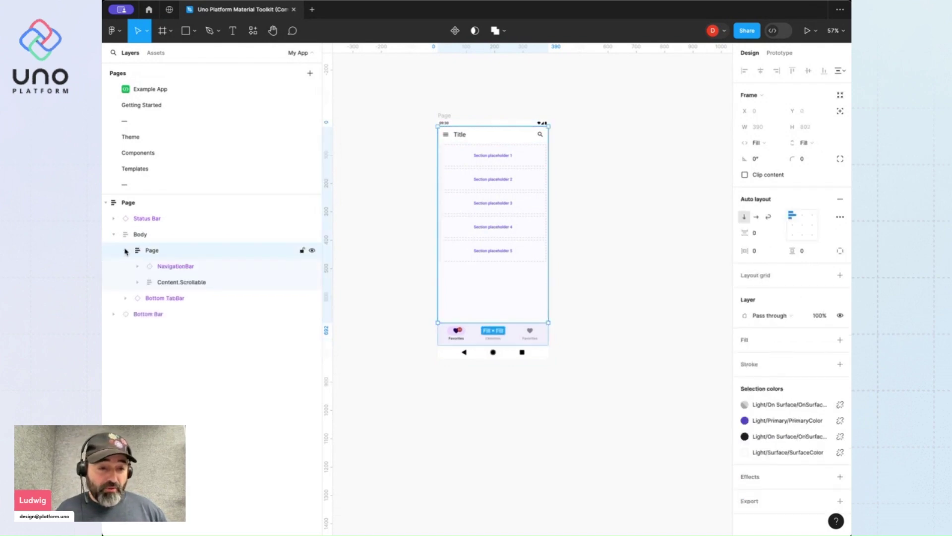
{"action": "left_click", "coordinate": [180, 266]}
{"action": "left_click", "coordinate": [179, 280]}
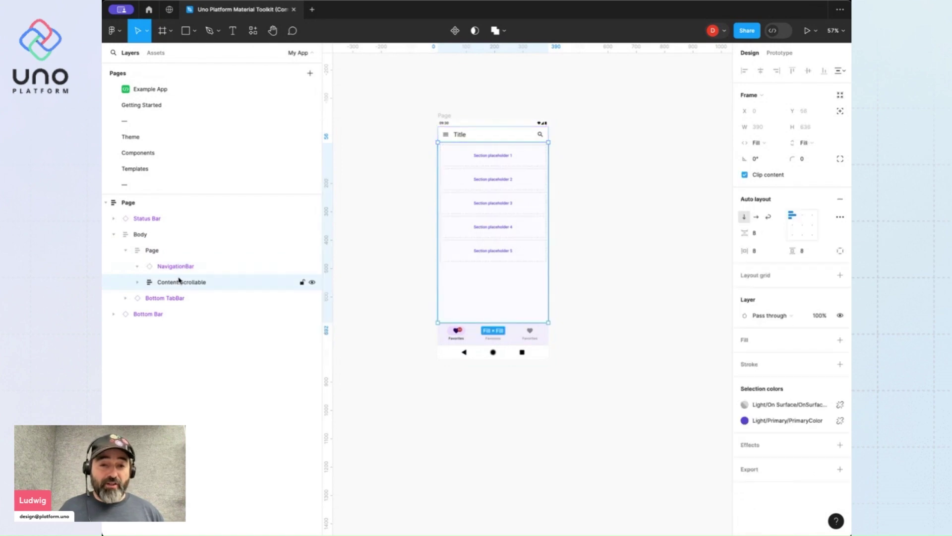
Step: Expand Content.Scrollable and select Section 1 through Section 5 together
{"action": "scroll", "coordinate": [463, 154], "scroll_direction": "up", "scroll_amount": 5}
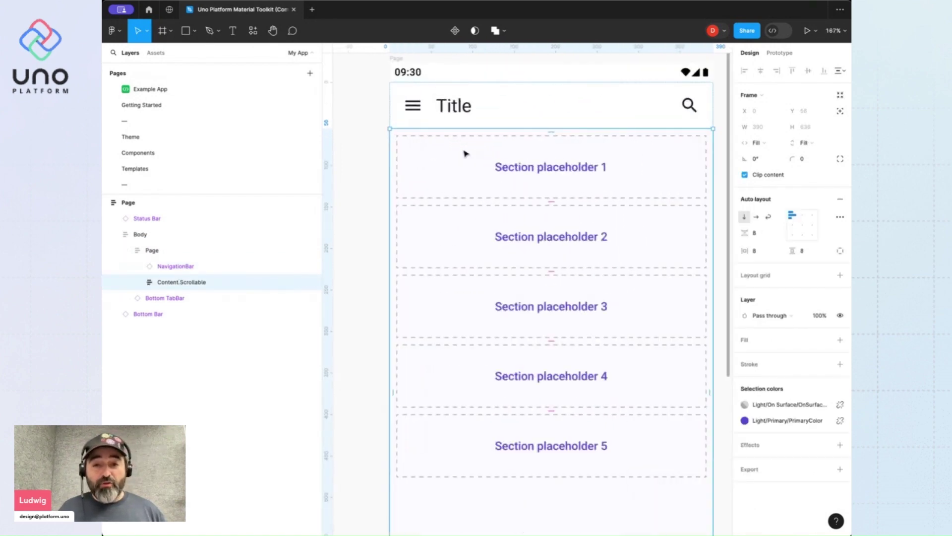
{"action": "left_click", "coordinate": [137, 281]}
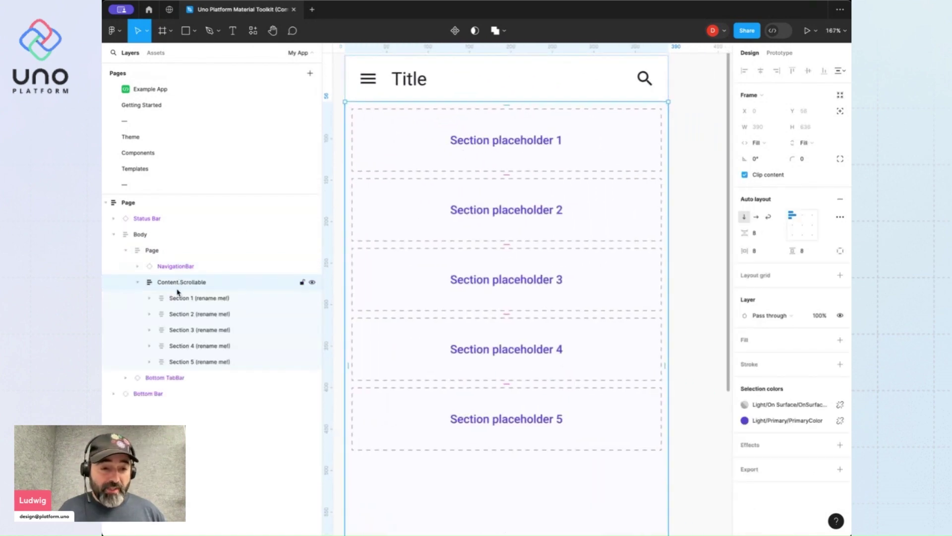
{"action": "left_click", "coordinate": [206, 298]}
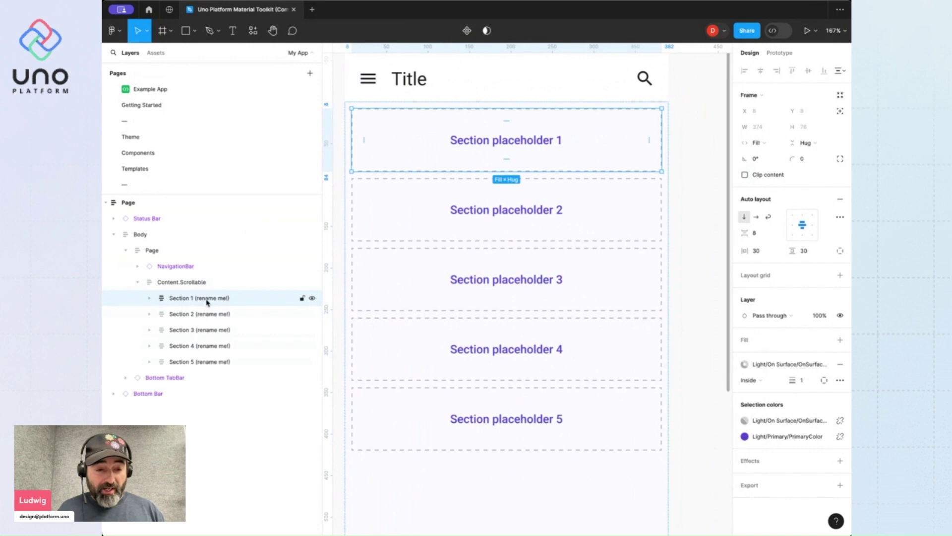
{"action": "left_click", "coordinate": [207, 362], "text": "shift"}
Step: Delete the five sections and add a Headline text block reading 'Form'
{"action": "key", "text": "Delete"}
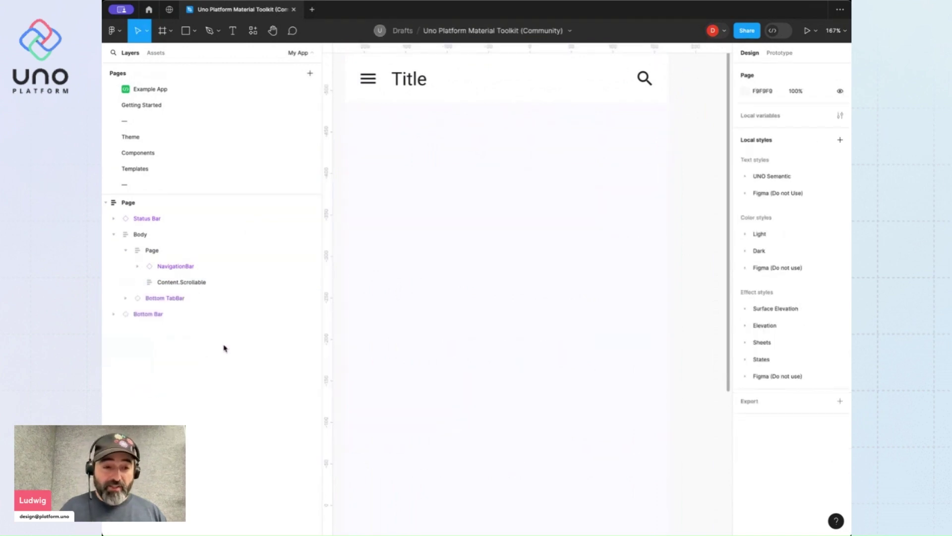
{"action": "left_click", "coordinate": [185, 282]}
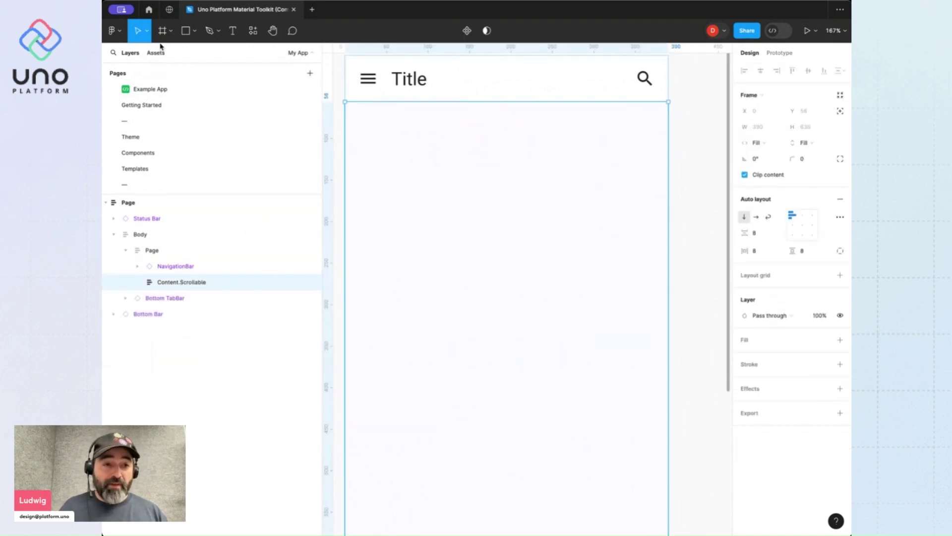
{"action": "left_click", "coordinate": [156, 53]}
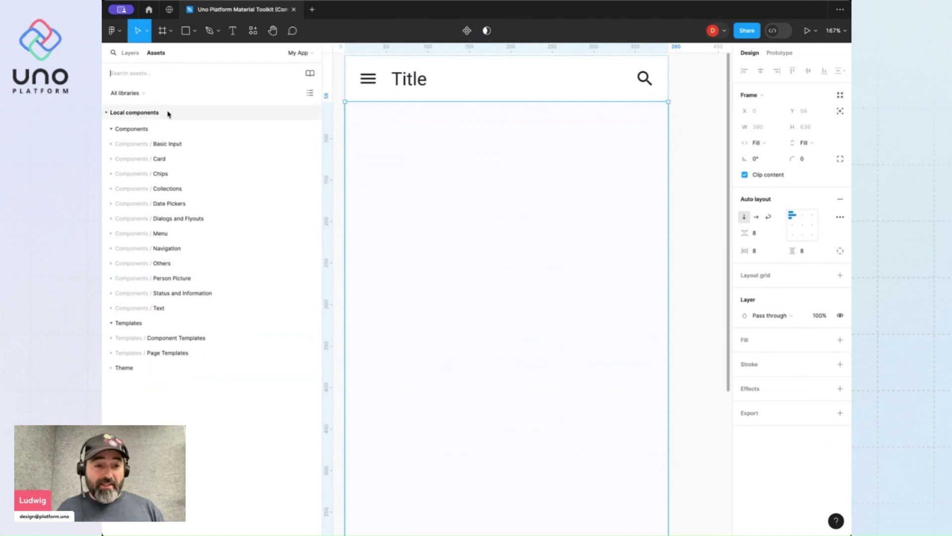
{"action": "left_click", "coordinate": [112, 309]}
{"action": "left_click_drag", "start_coordinate": [304, 325], "coordinate": [461, 191]}
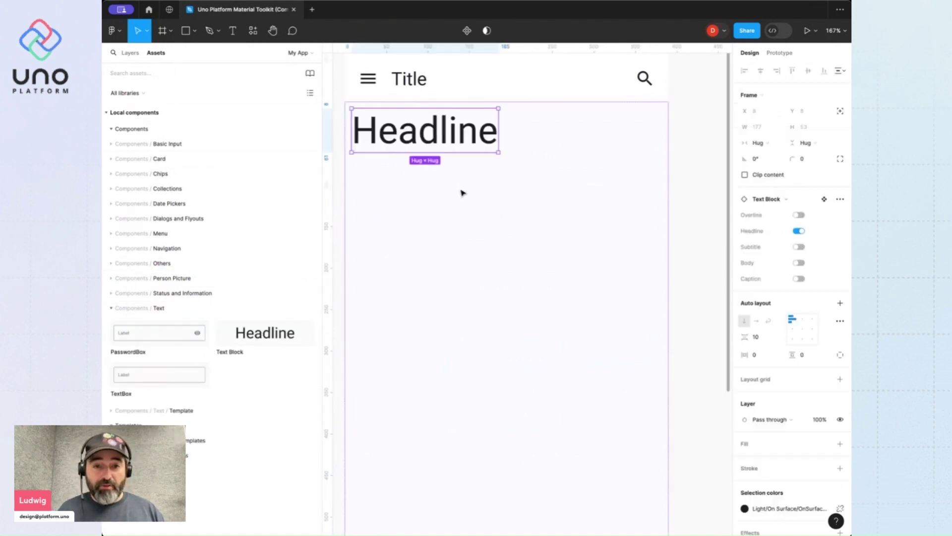
{"action": "double_click", "coordinate": [446, 130]}
{"action": "type", "text": "Form"}
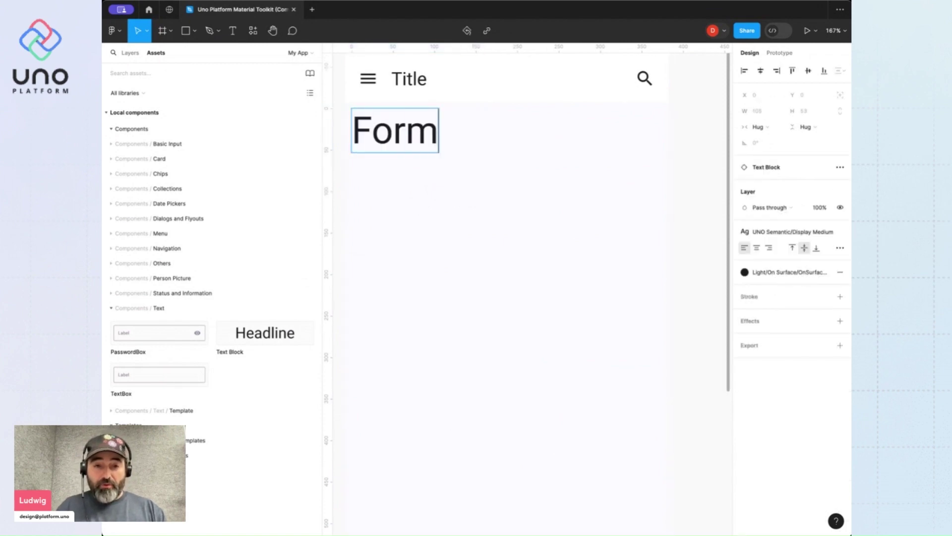
Step: Change the app bar title text to 'My App'
{"action": "double_click", "coordinate": [415, 79]}
{"action": "type", "text": "My App"}
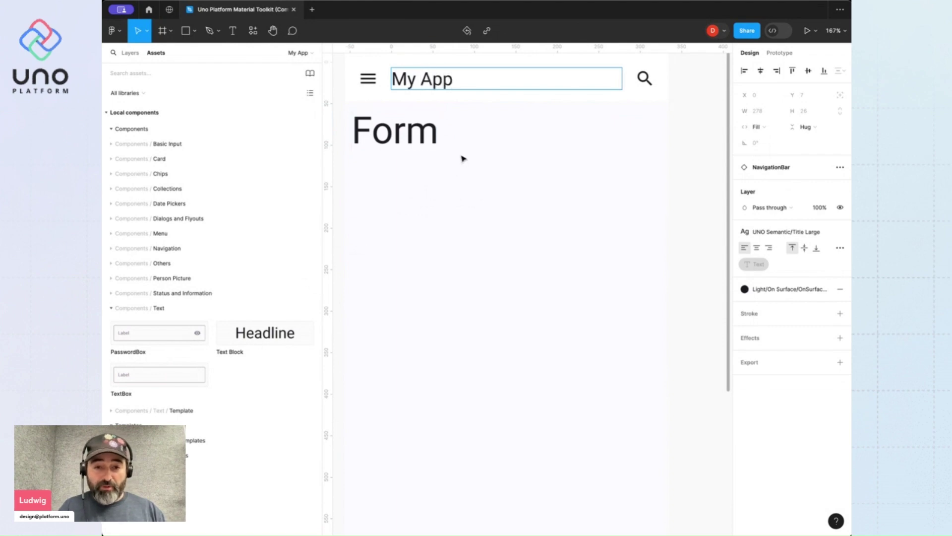
{"action": "scroll", "coordinate": [461, 158], "scroll_direction": "down", "scroll_amount": 5}
{"action": "scroll", "coordinate": [461, 158], "scroll_direction": "up", "scroll_amount": 1}
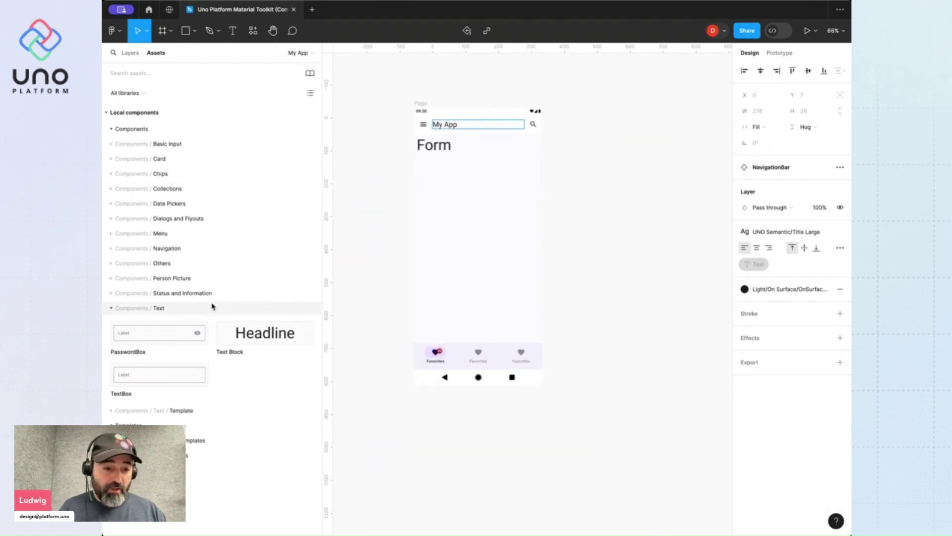
Step: Place a TextBox under the Form headline and set its label to 'Name'
{"action": "left_click_drag", "start_coordinate": [157, 373], "coordinate": [493, 188]}
{"action": "double_click", "coordinate": [431, 166]}
{"action": "double_click", "coordinate": [431, 165]}
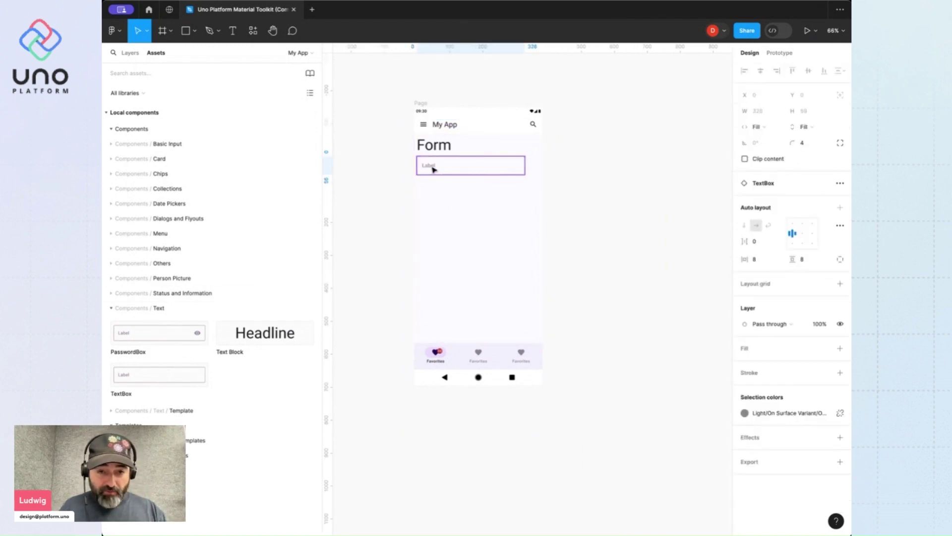
{"action": "double_click", "coordinate": [431, 166]}
{"action": "double_click", "coordinate": [431, 166]}
{"action": "double_click", "coordinate": [431, 165]}
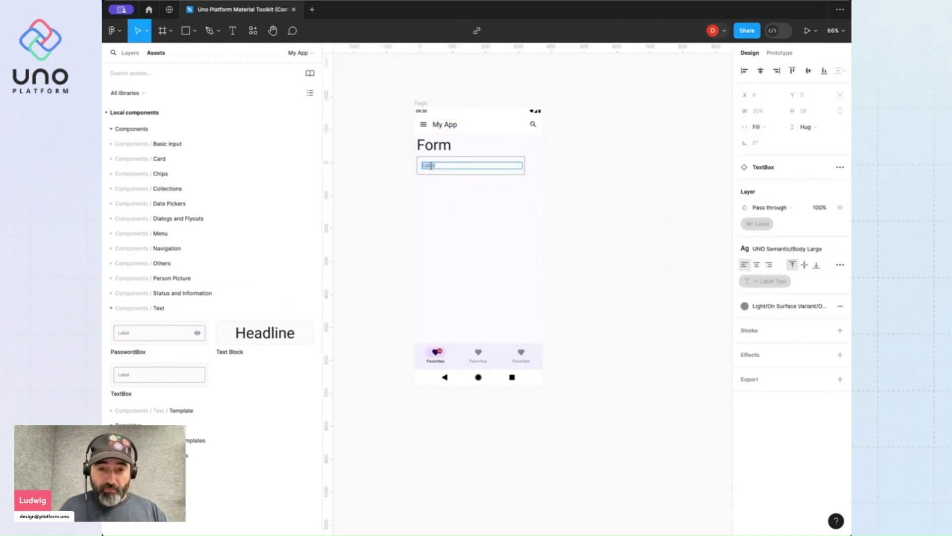
{"action": "type", "text": "Name"}
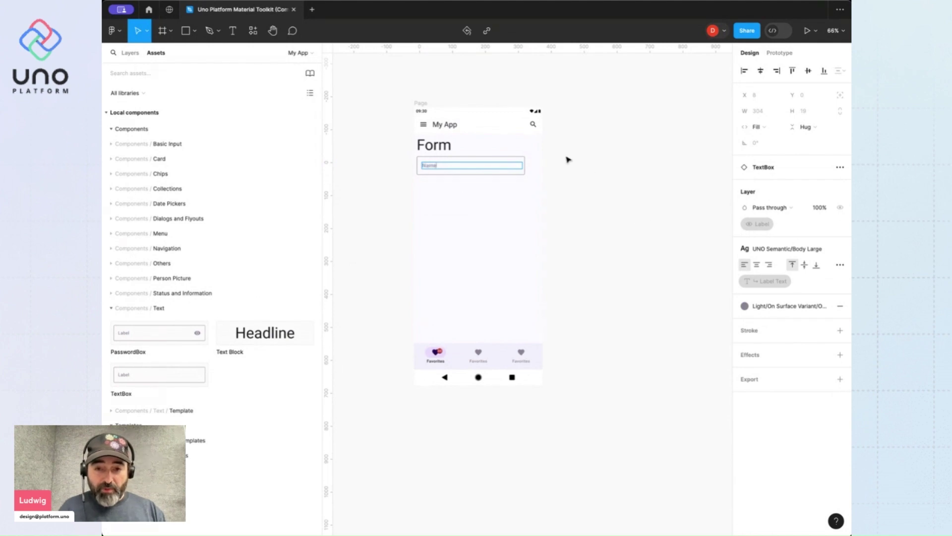
{"action": "key", "text": "Escape"}
{"action": "key", "text": "Escape"}
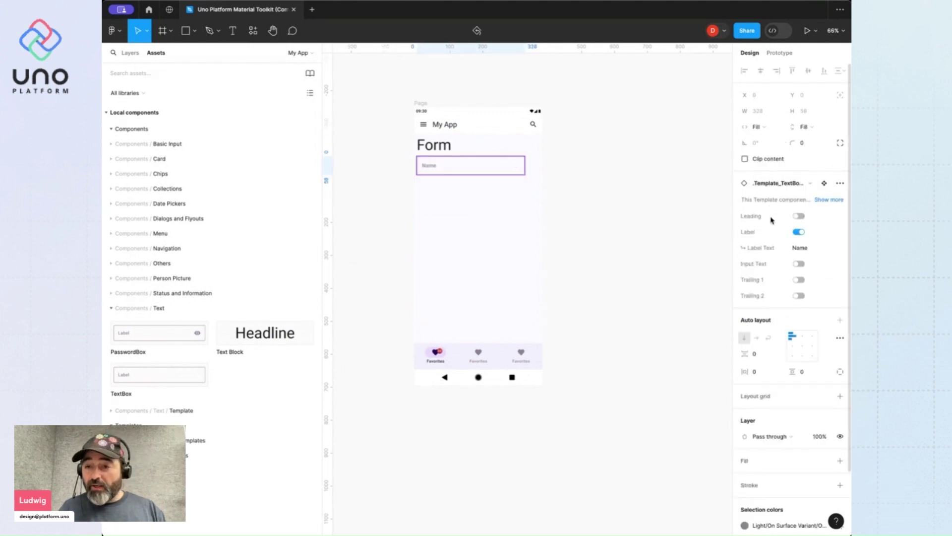
Step: Set the Name text box's width to Fill container
{"action": "left_click", "coordinate": [760, 127]}
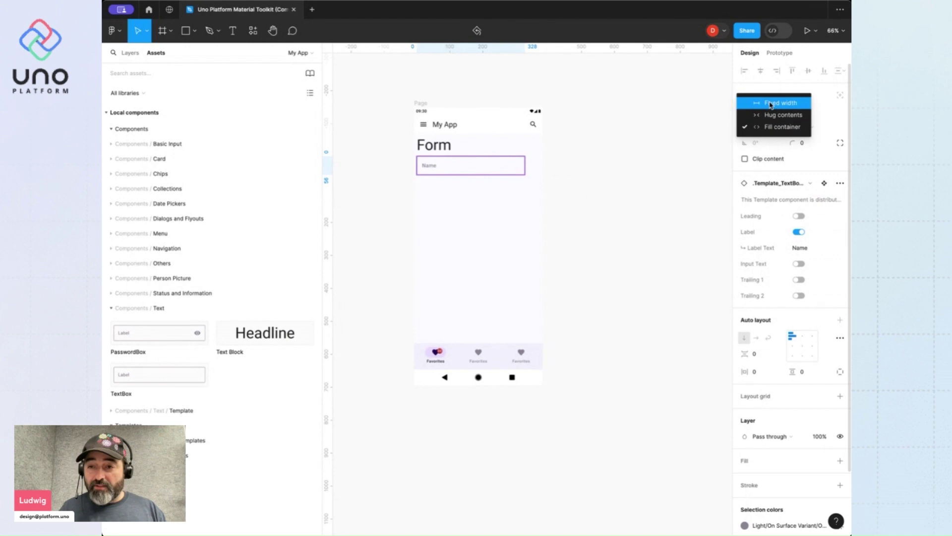
{"action": "left_click", "coordinate": [781, 127]}
{"action": "left_click", "coordinate": [616, 186]}
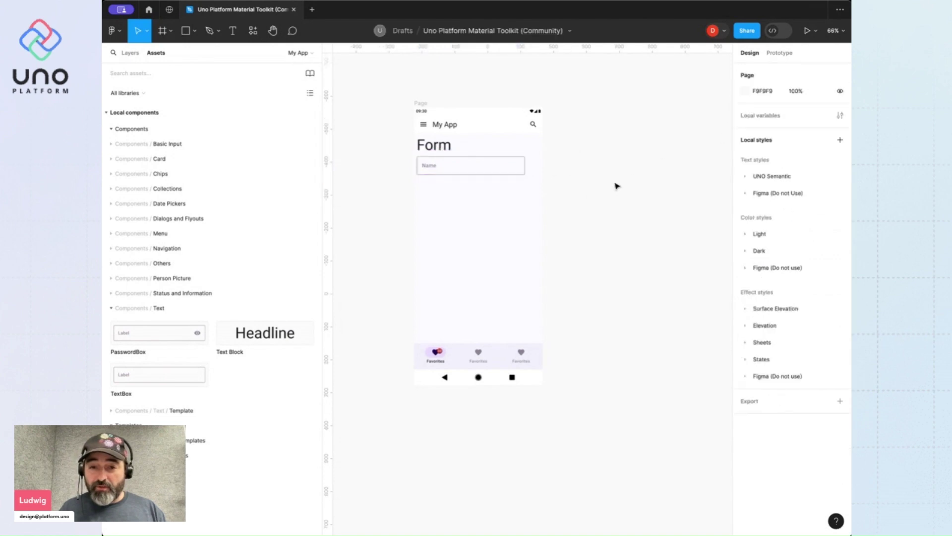
{"action": "left_click", "coordinate": [509, 165]}
{"action": "left_click", "coordinate": [510, 165]}
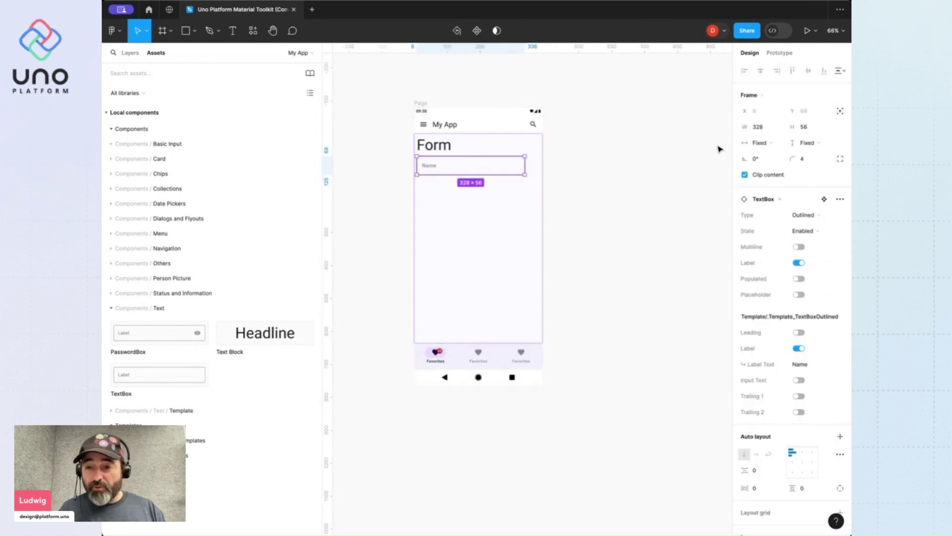
{"action": "left_click", "coordinate": [763, 144]}
{"action": "left_click", "coordinate": [782, 166]}
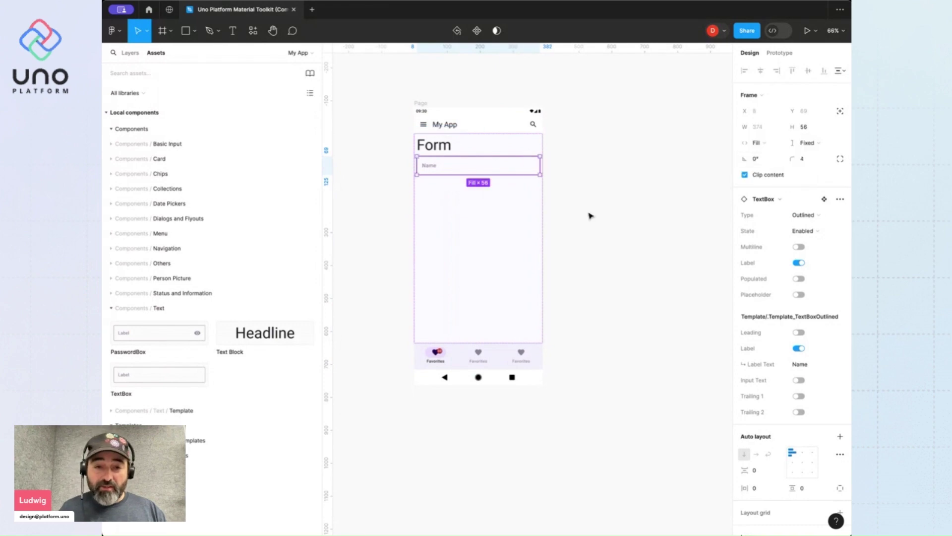
Step: Place a PasswordBox under the Name field and label it 'Password'
{"action": "left_click_drag", "start_coordinate": [157, 338], "coordinate": [496, 193]}
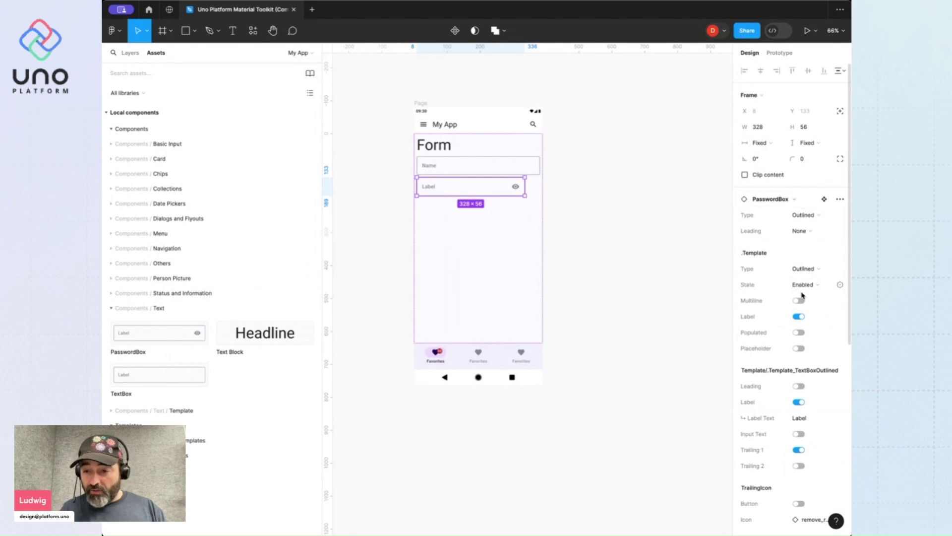
{"action": "double_click", "coordinate": [430, 187]}
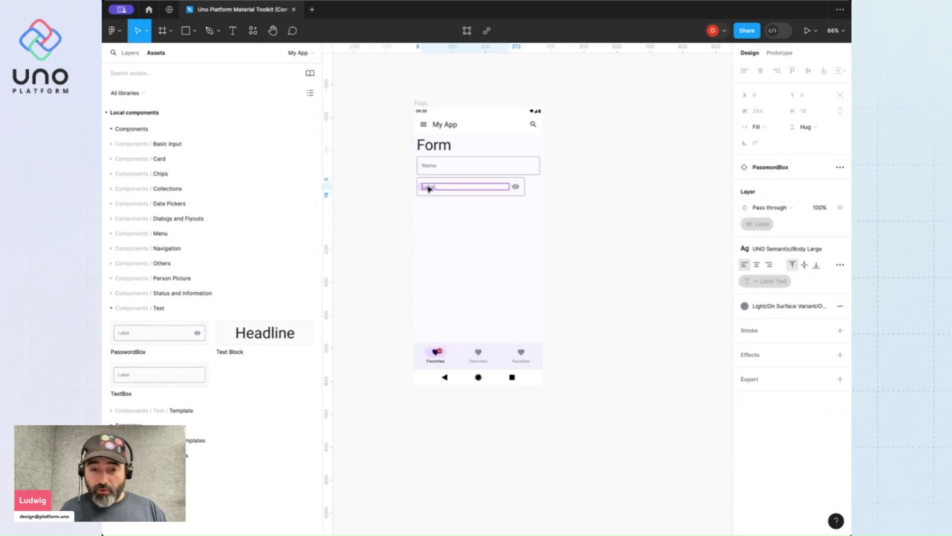
{"action": "double_click", "coordinate": [427, 186]}
{"action": "type", "text": "Passwor"}
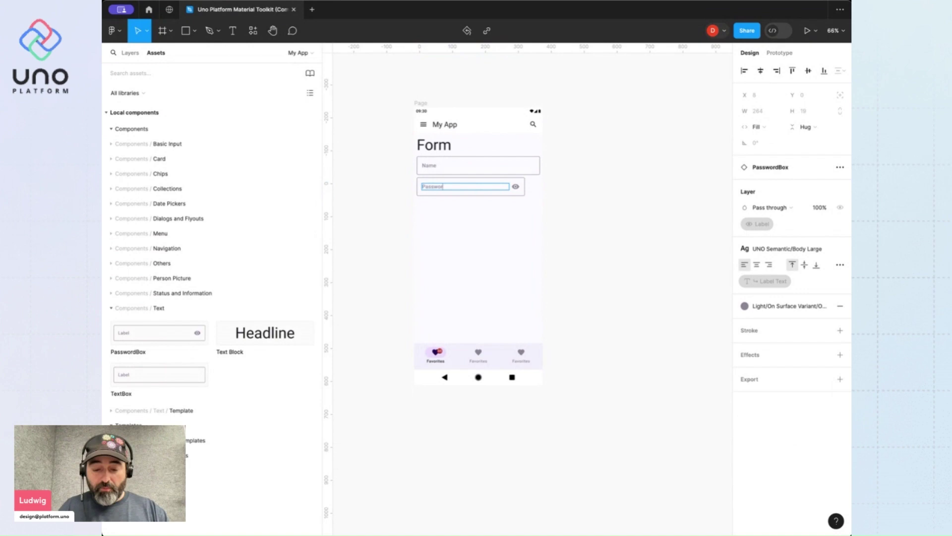
{"action": "type", "text": "d"}
{"action": "key", "text": "Escape"}
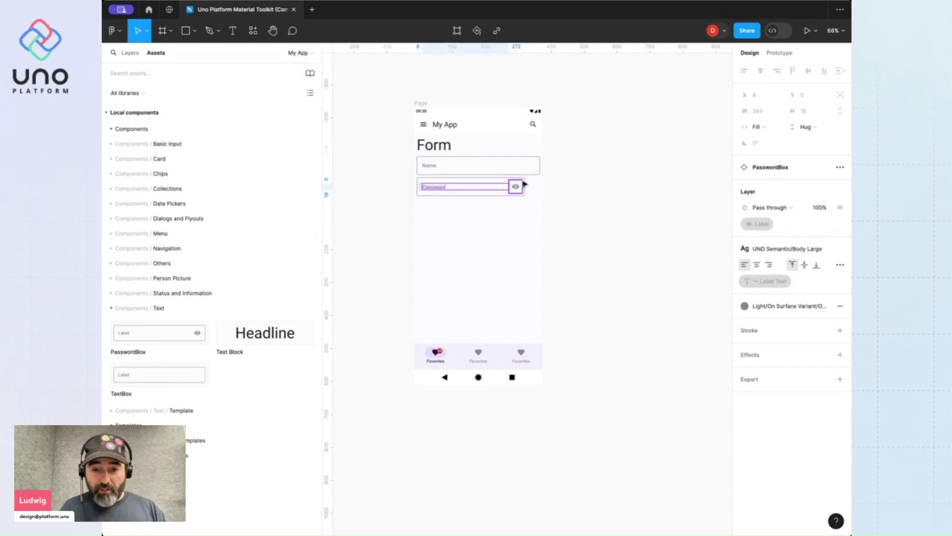
{"action": "key", "text": "Escape"}
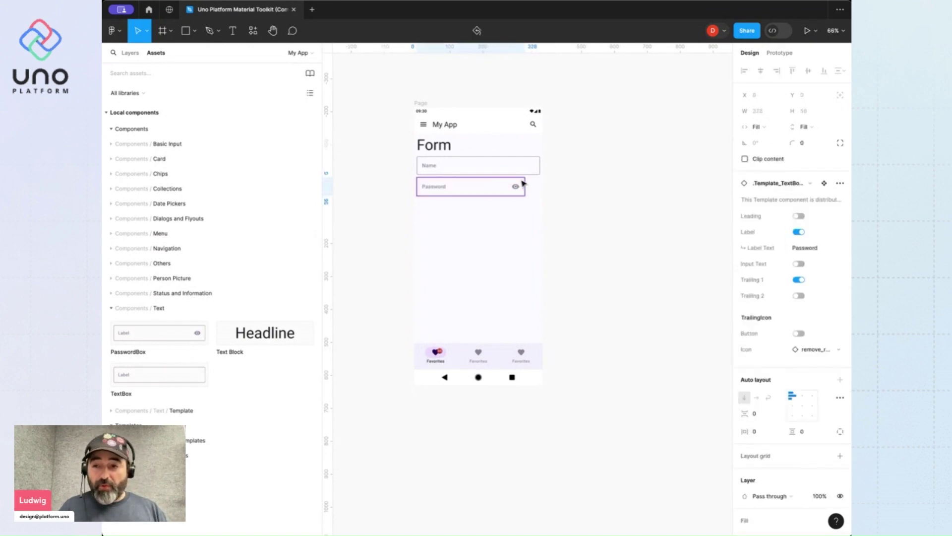
{"action": "key", "text": "Escape"}
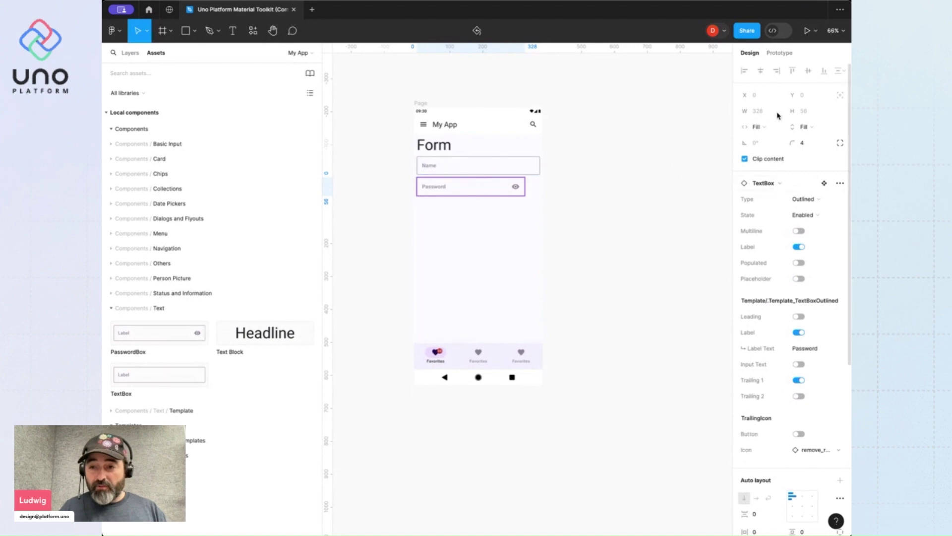
Step: Set the Password field's horizontal resizing to Fill container
{"action": "left_click", "coordinate": [769, 128]}
{"action": "left_click", "coordinate": [768, 128]}
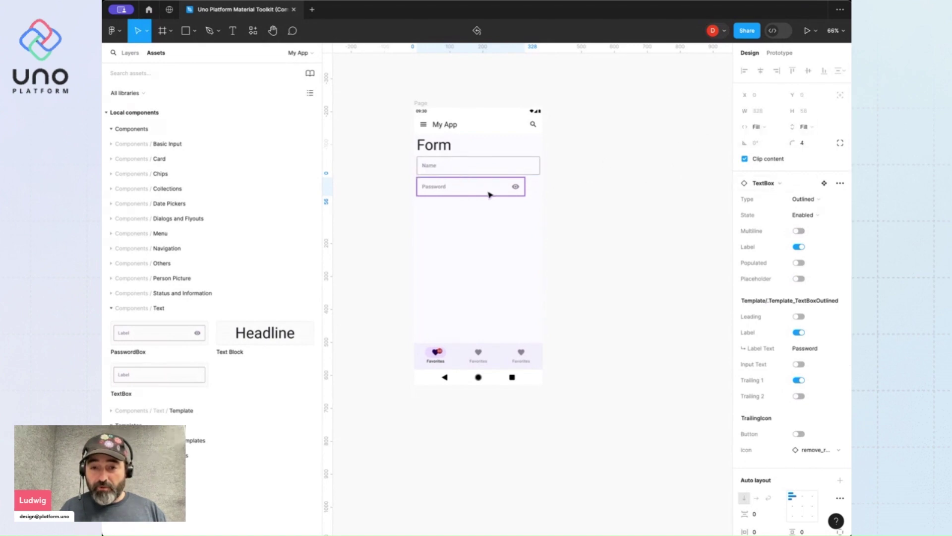
{"action": "left_click", "coordinate": [506, 185]}
{"action": "double_click", "coordinate": [506, 185]}
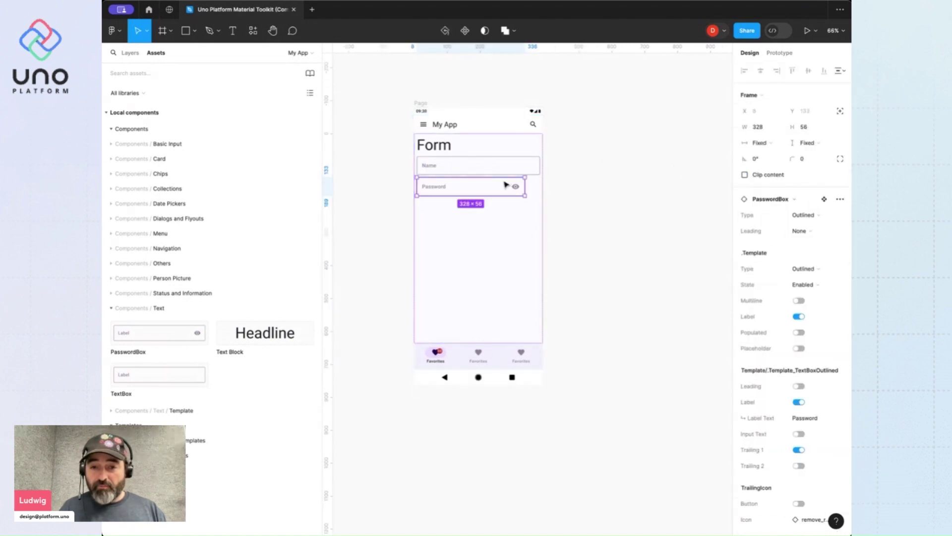
{"action": "left_click", "coordinate": [768, 144]}
{"action": "left_click", "coordinate": [766, 166]}
{"action": "left_click", "coordinate": [587, 143]}
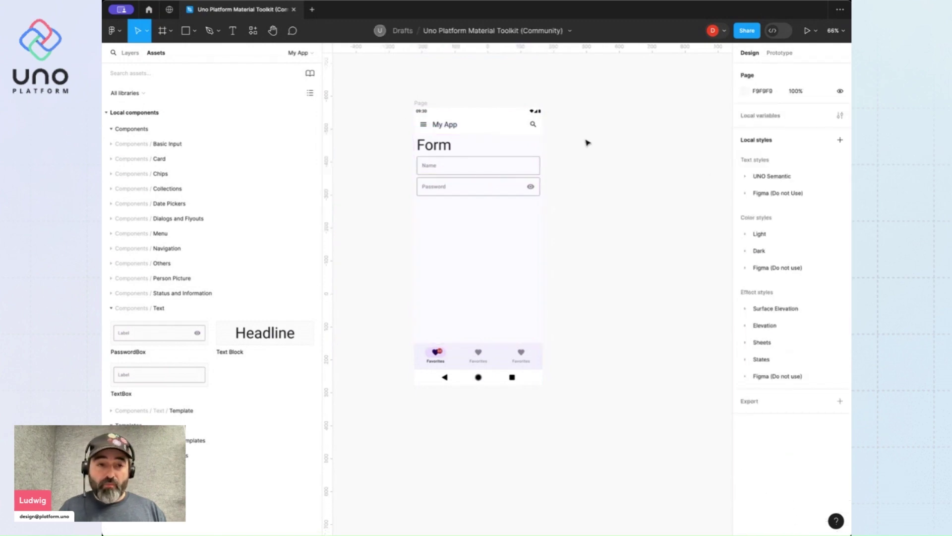
Step: Place a CheckBox below the Password field and clear its default label for 'Legal'
{"action": "left_click", "coordinate": [111, 144]}
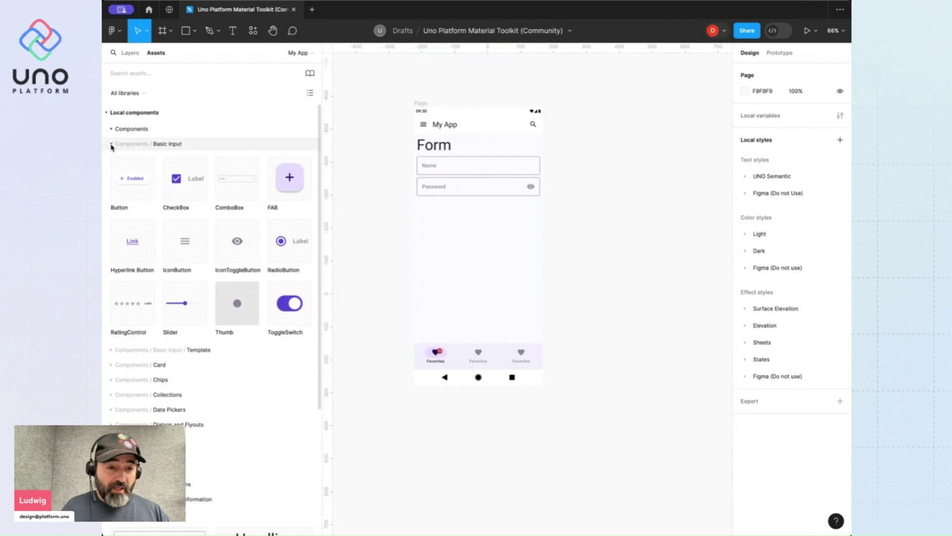
{"action": "left_click_drag", "start_coordinate": [179, 183], "coordinate": [436, 230]}
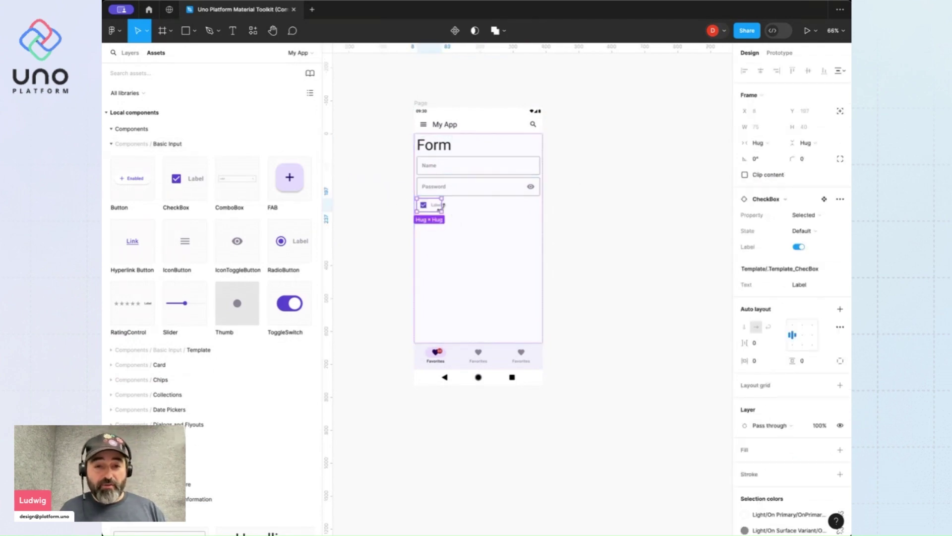
{"action": "double_click", "coordinate": [437, 205]}
{"action": "key", "text": "BackSpace"}
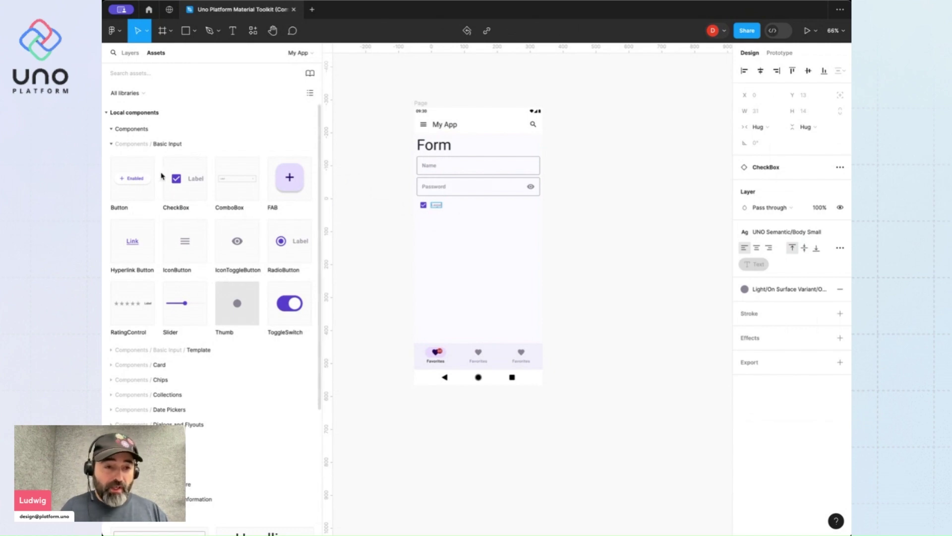
Step: Add a Button below the checkbox, set Type to Filled and width to Fill container
{"action": "left_click_drag", "start_coordinate": [146, 165], "coordinate": [503, 240]}
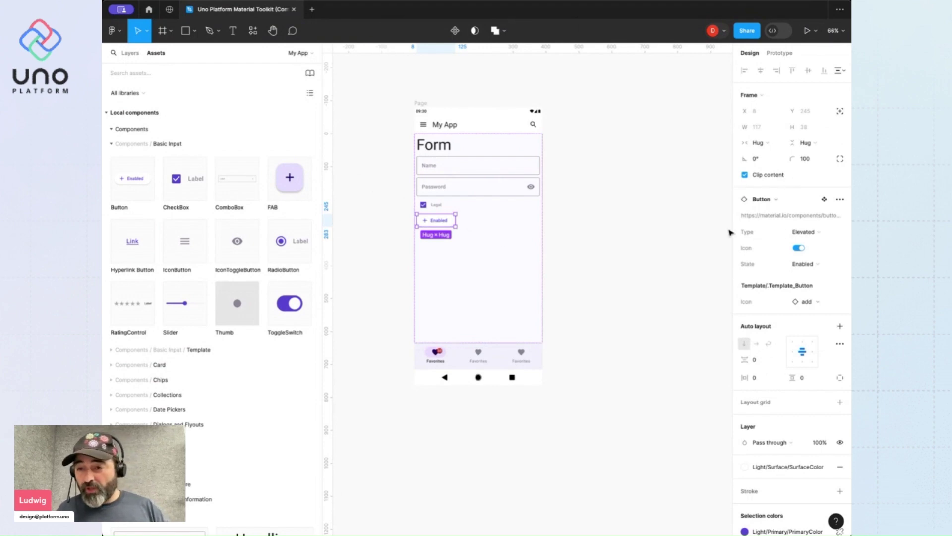
{"action": "left_click", "coordinate": [816, 233]}
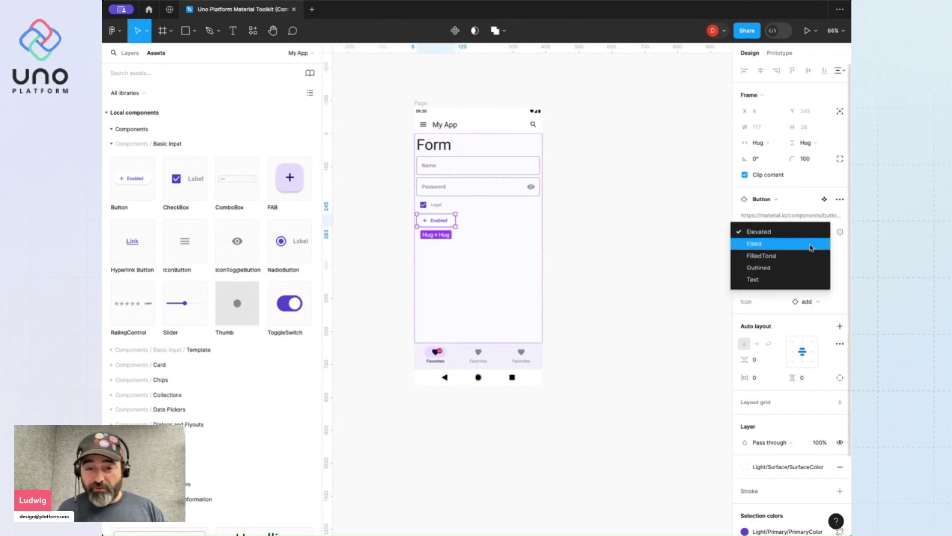
{"action": "left_click", "coordinate": [811, 248]}
{"action": "left_click", "coordinate": [771, 143]}
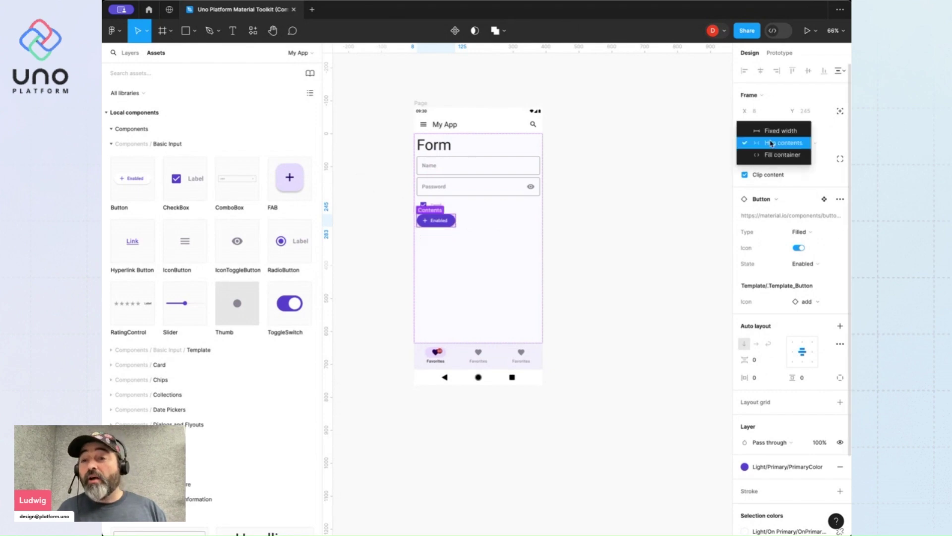
{"action": "left_click", "coordinate": [794, 156]}
{"action": "left_click", "coordinate": [620, 257]}
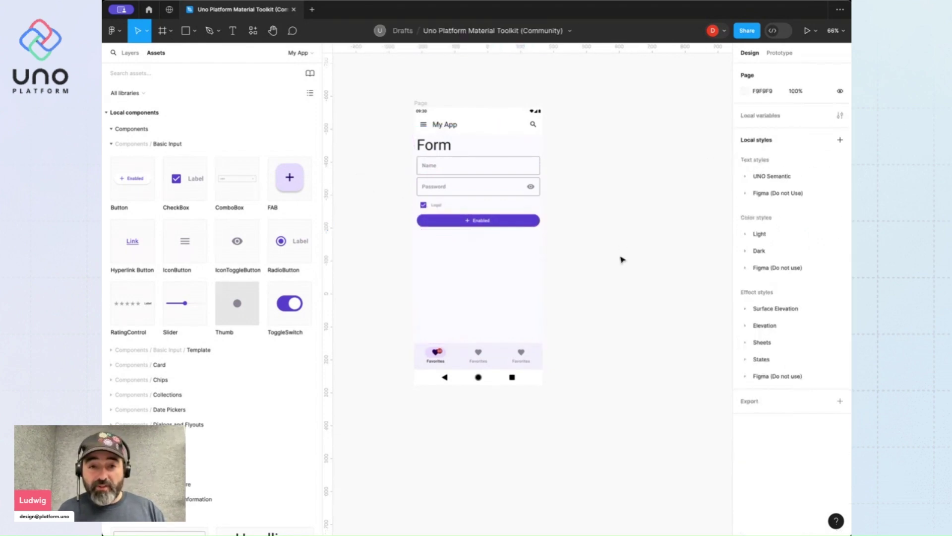
Step: With the Page frame selected, run Uno Platform (Figma to C# or XAML) from a plugin search for 'uno'
{"action": "left_click", "coordinate": [422, 102]}
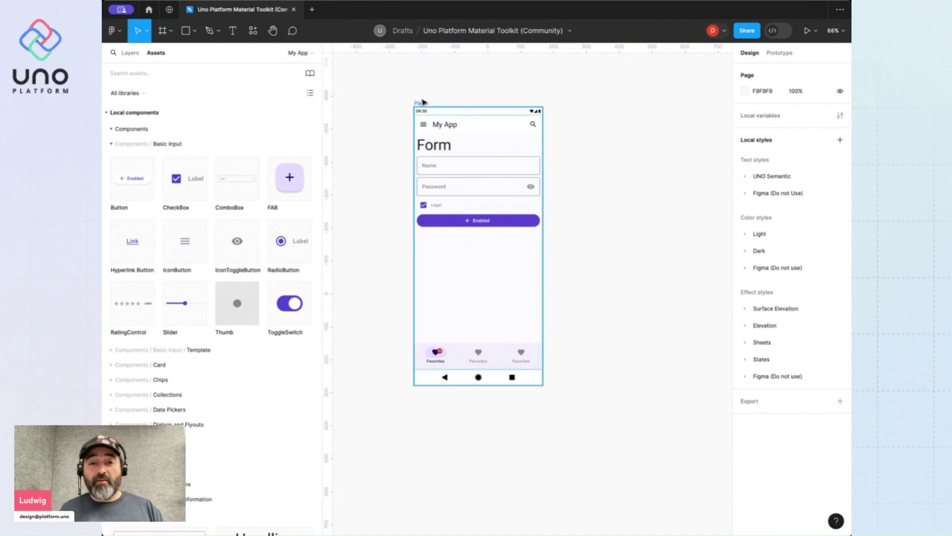
{"action": "left_click", "coordinate": [248, 32]}
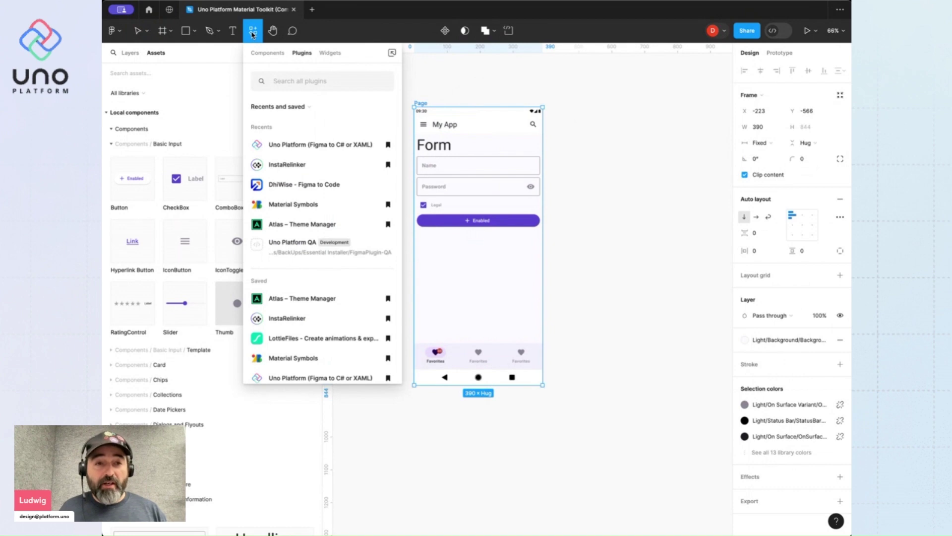
{"action": "left_click", "coordinate": [268, 53]}
{"action": "left_click", "coordinate": [300, 53]}
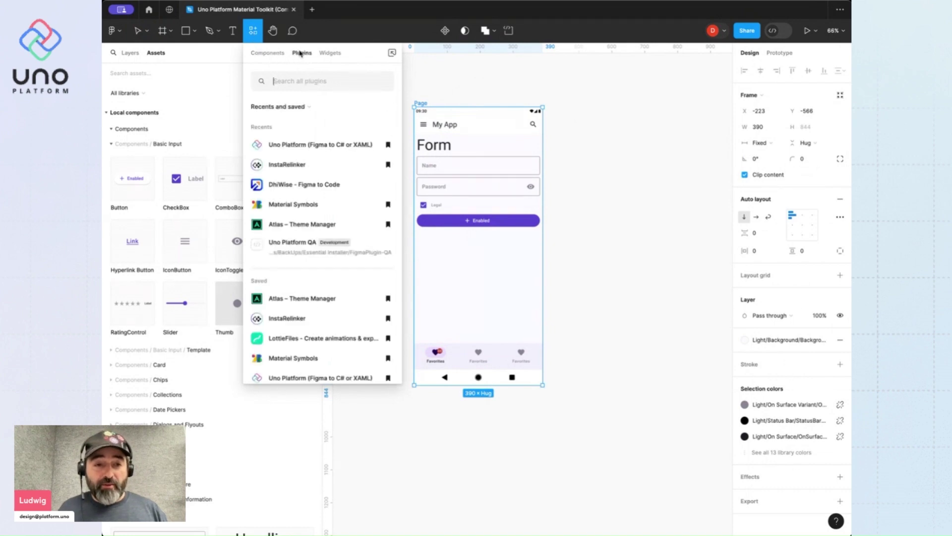
{"action": "type", "text": "uno"}
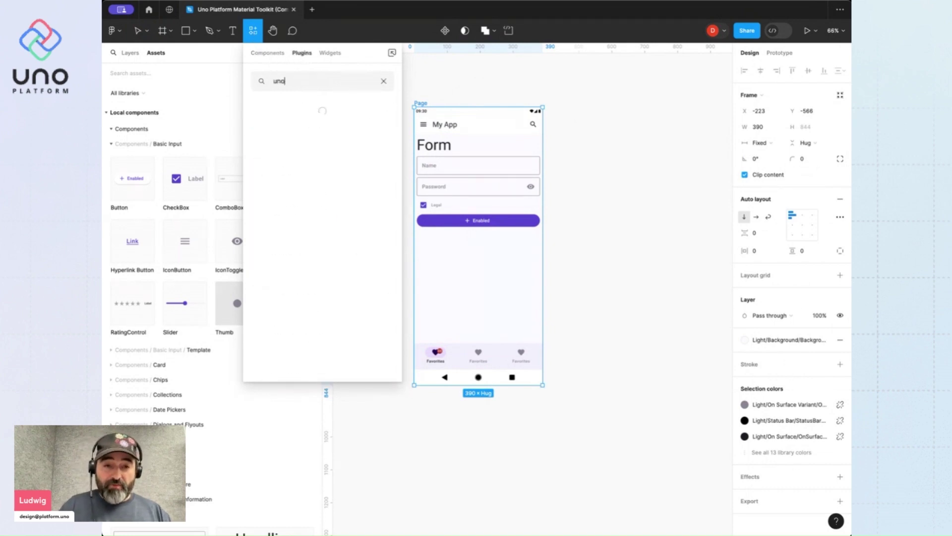
{"action": "left_click", "coordinate": [292, 124]}
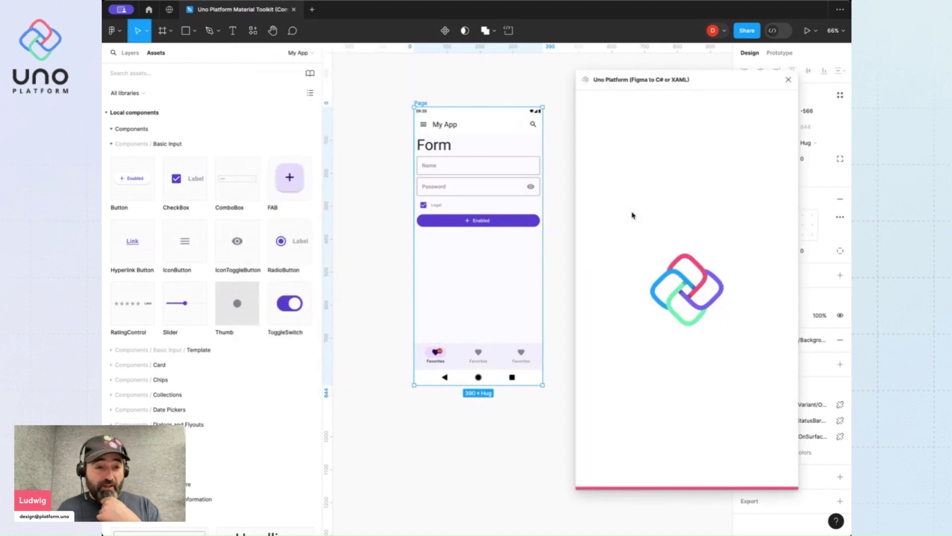
Step: Preview the Page frame, filling Name and Password, ticking Legal, and trying the search and tabs
{"action": "left_click", "coordinate": [112, 143]}
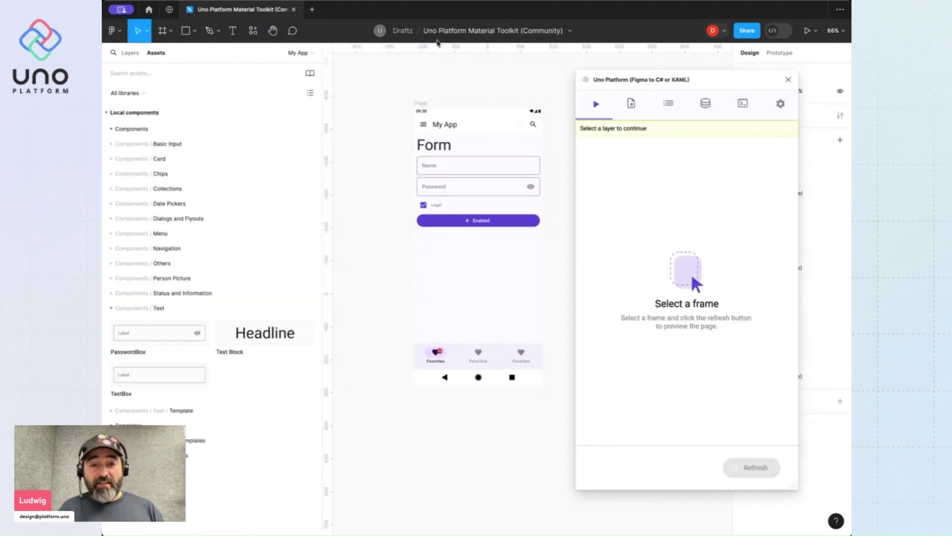
{"action": "left_click", "coordinate": [422, 103]}
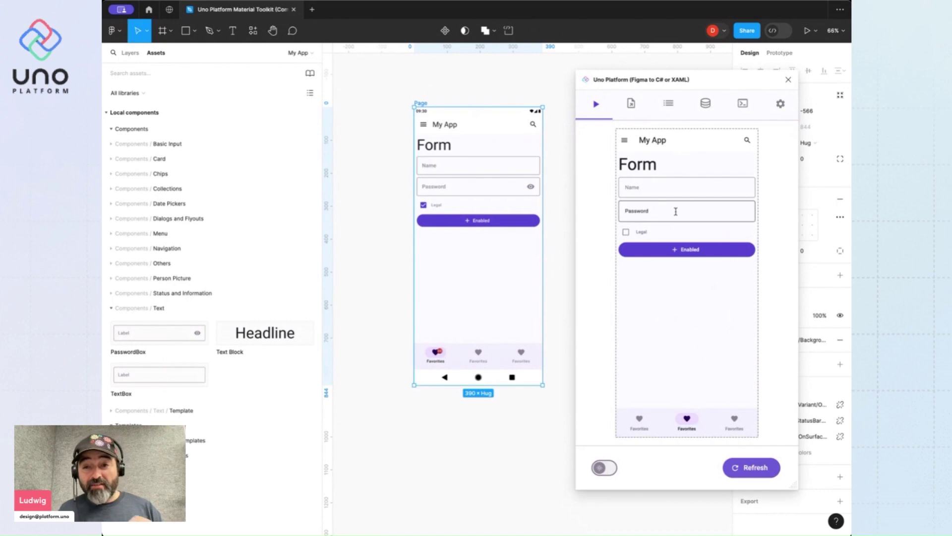
{"action": "left_click", "coordinate": [668, 187]}
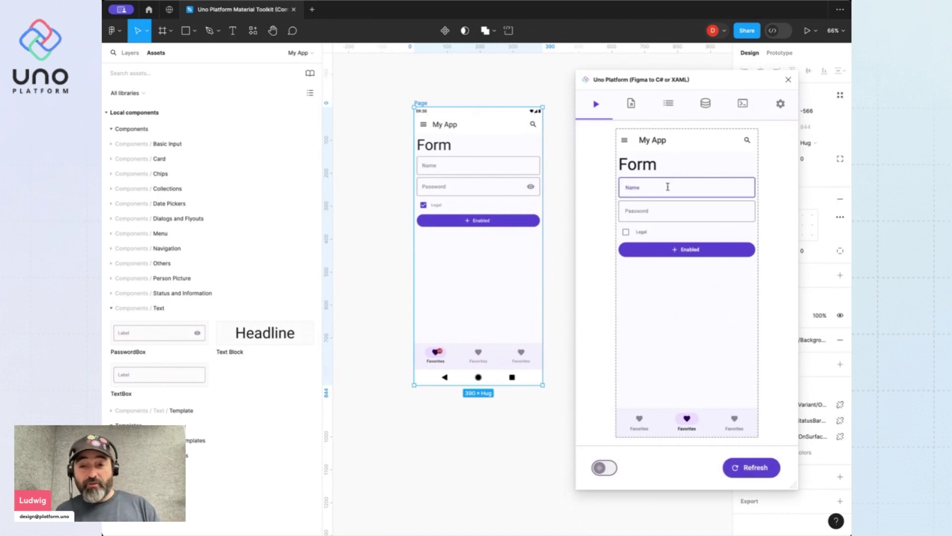
{"action": "type", "text": "xcvxcv"}
{"action": "left_click", "coordinate": [662, 209]}
{"action": "type", "text": "xcvxc"}
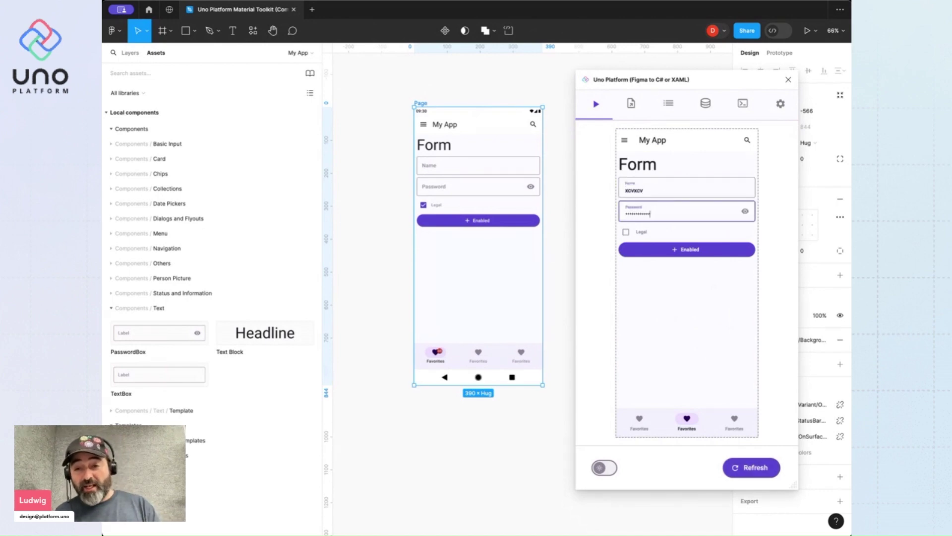
{"action": "left_click", "coordinate": [625, 232]}
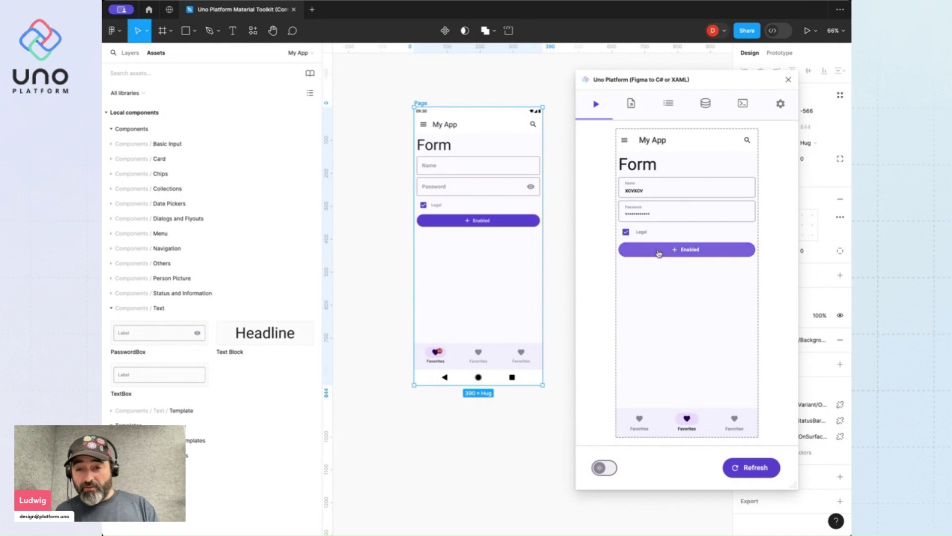
{"action": "left_click", "coordinate": [748, 140]}
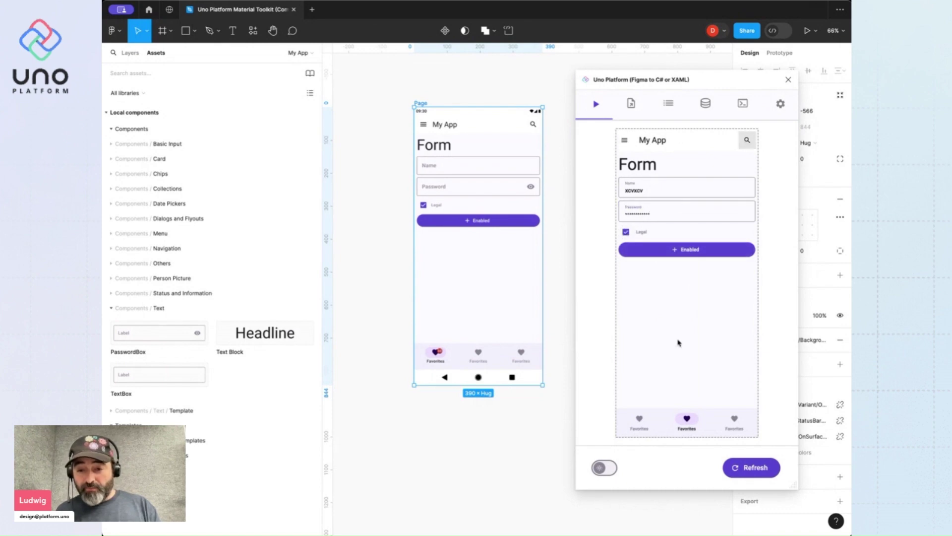
{"action": "left_click", "coordinate": [640, 418]}
{"action": "left_click", "coordinate": [722, 417]}
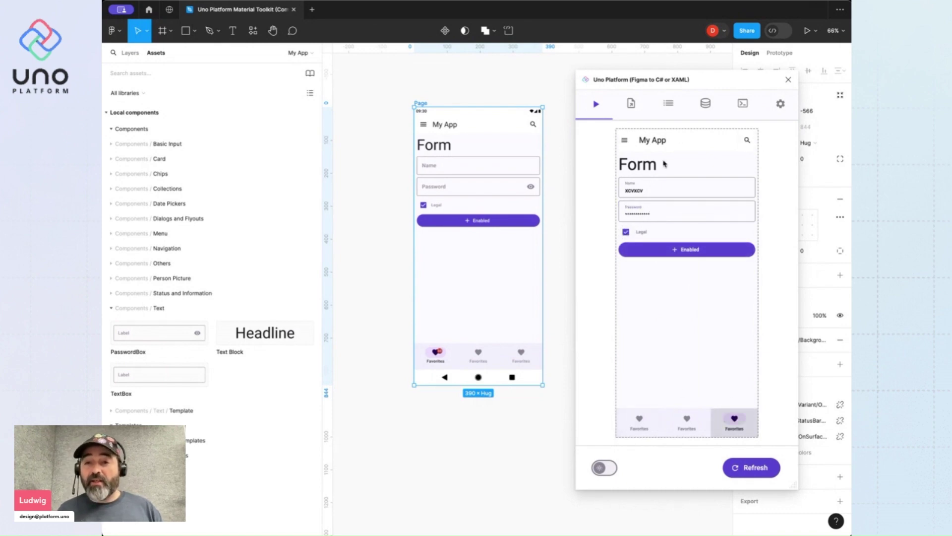
Step: View the generated code in C# and the Colors Override File, then return to preview
{"action": "left_click", "coordinate": [631, 104]}
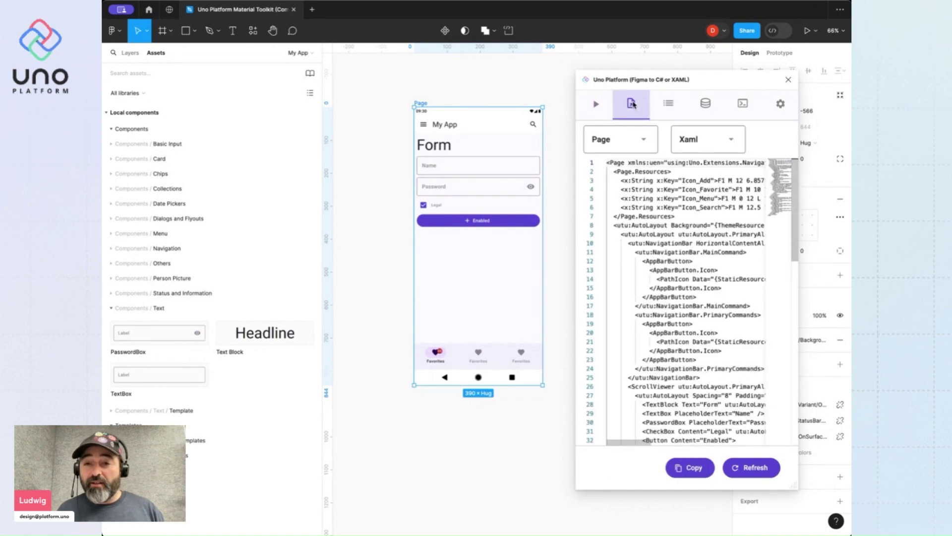
{"action": "left_click", "coordinate": [736, 142]}
{"action": "left_click", "coordinate": [719, 161]}
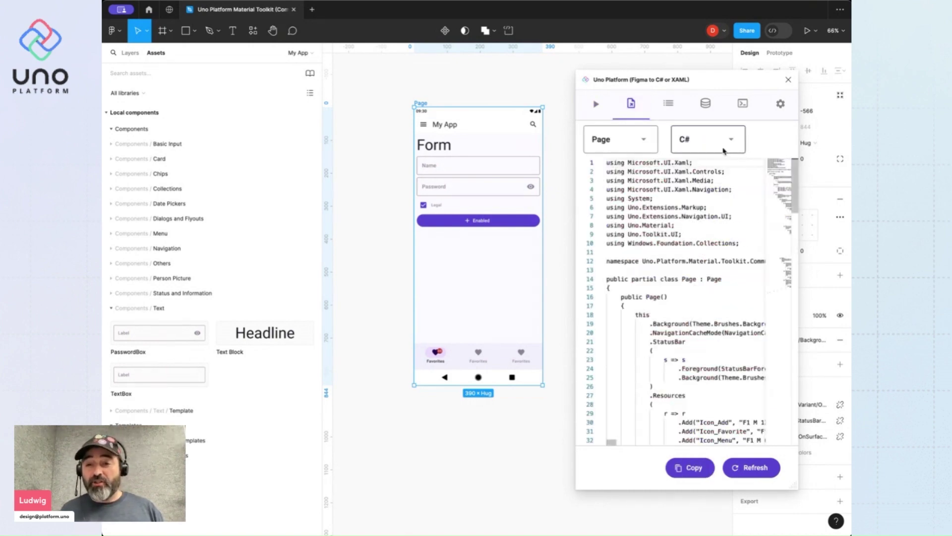
{"action": "left_click", "coordinate": [643, 138]}
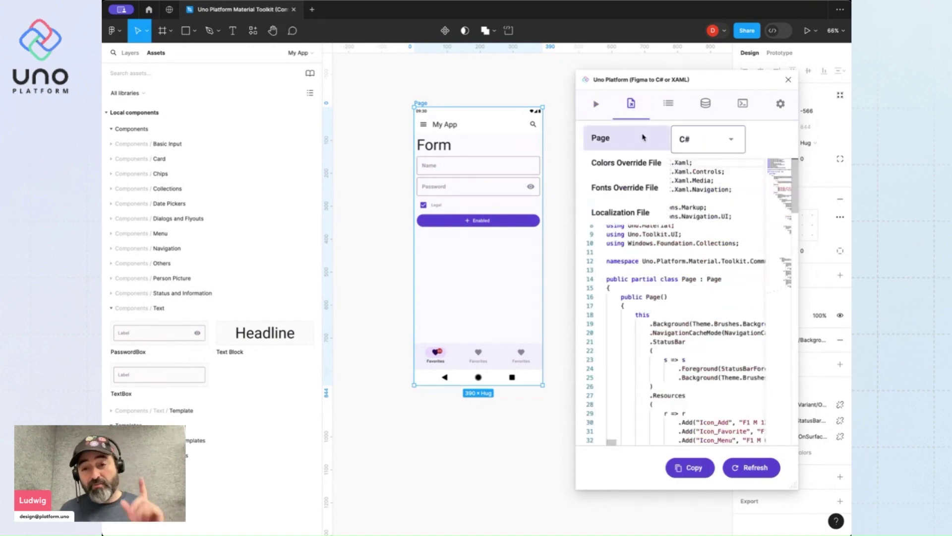
{"action": "left_click", "coordinate": [642, 164]}
{"action": "left_click", "coordinate": [596, 103]}
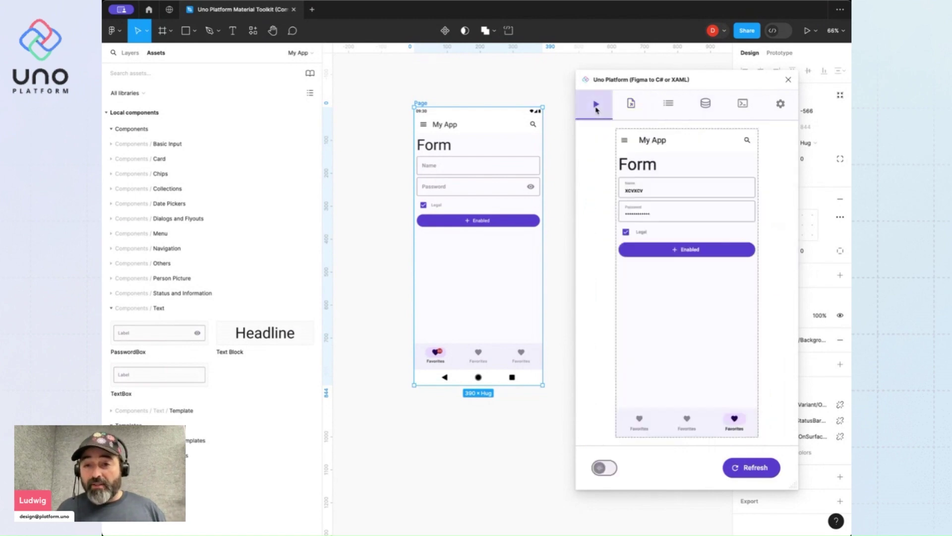
Step: Stretch the Page frame's right edge to 949 wide, then refresh the Uno Platform plugin preview
{"action": "left_click", "coordinate": [521, 96]}
{"action": "scroll", "coordinate": [525, 90], "scroll_direction": "down", "scroll_amount": 2}
{"action": "scroll", "coordinate": [525, 90], "scroll_direction": "down", "scroll_amount": 2}
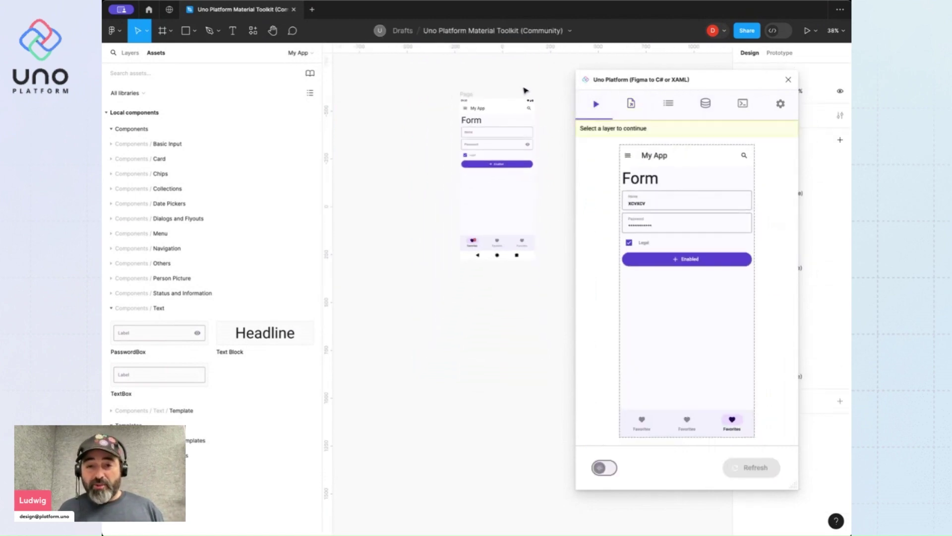
{"action": "scroll", "coordinate": [510, 84], "scroll_direction": "right", "scroll_amount": 3}
{"action": "left_click", "coordinate": [410, 109]}
{"action": "scroll", "coordinate": [436, 102], "scroll_direction": "right", "scroll_amount": 2}
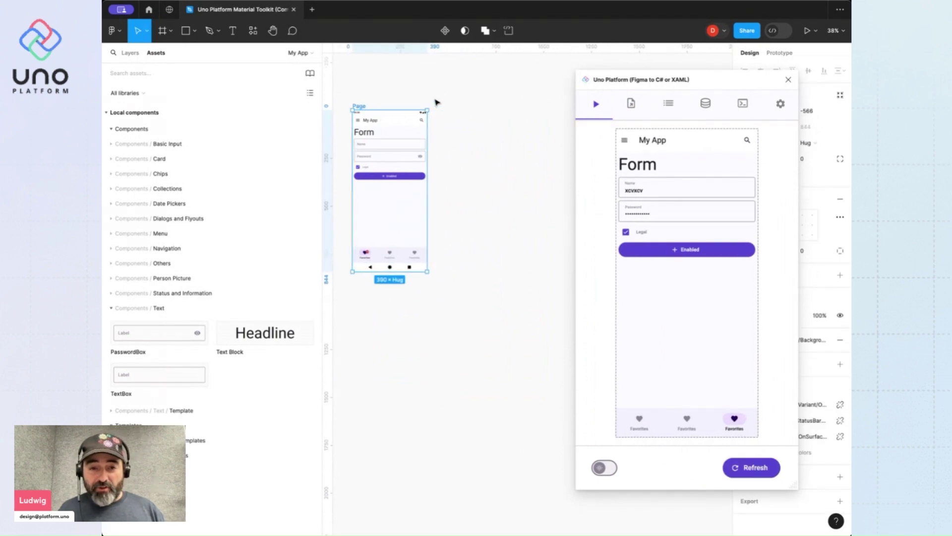
{"action": "left_click_drag", "start_coordinate": [425, 194], "coordinate": [534, 196]}
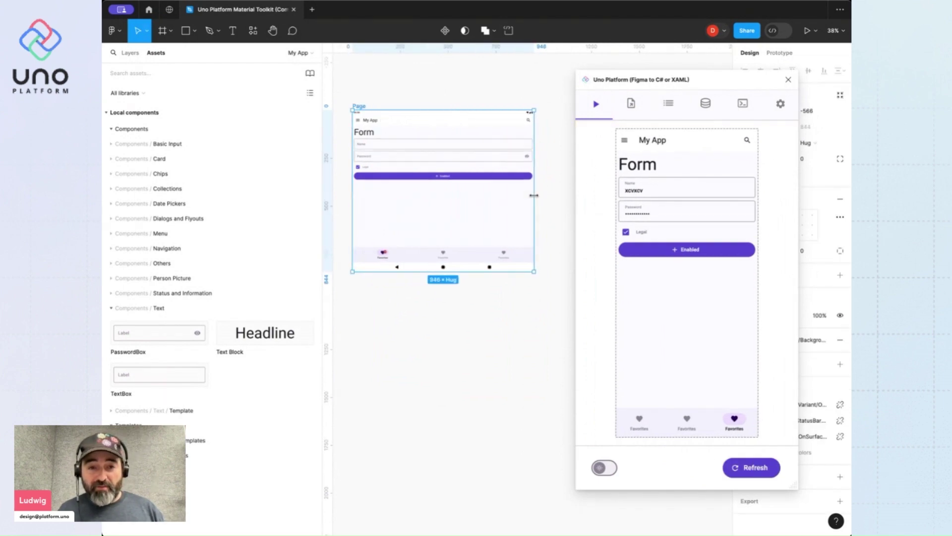
{"action": "left_click", "coordinate": [757, 468]}
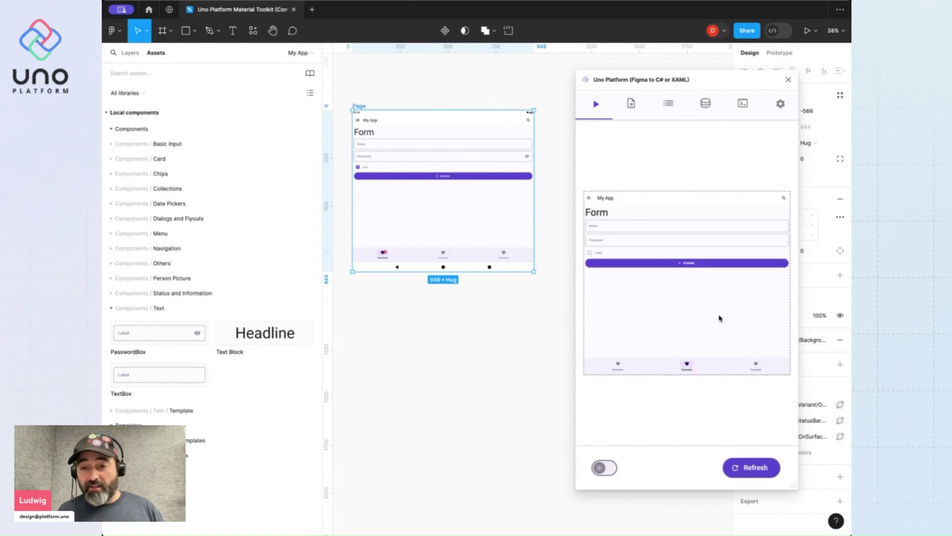